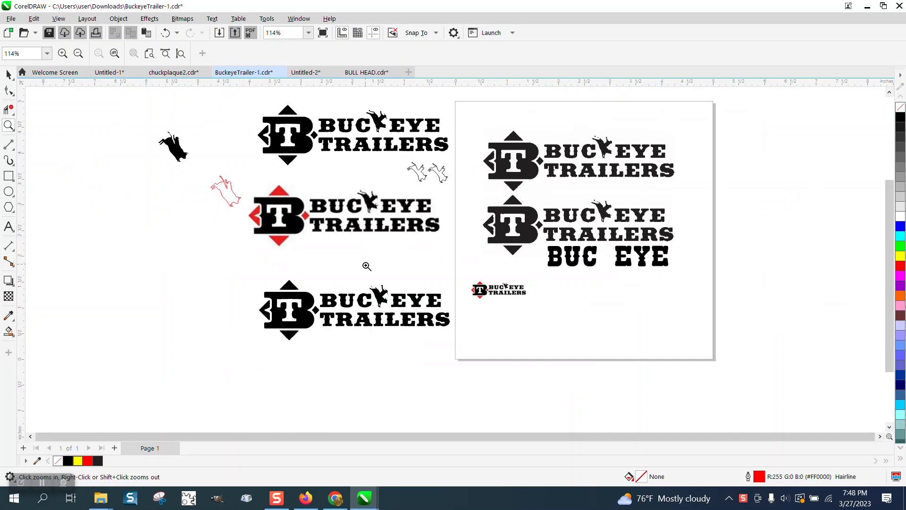
- Examine the bull rider and lettering in the lower black Buckeye Trailers logo up close
{"action": "scroll", "coordinate": [437, 243], "scroll_direction": "down", "scroll_amount": 1}
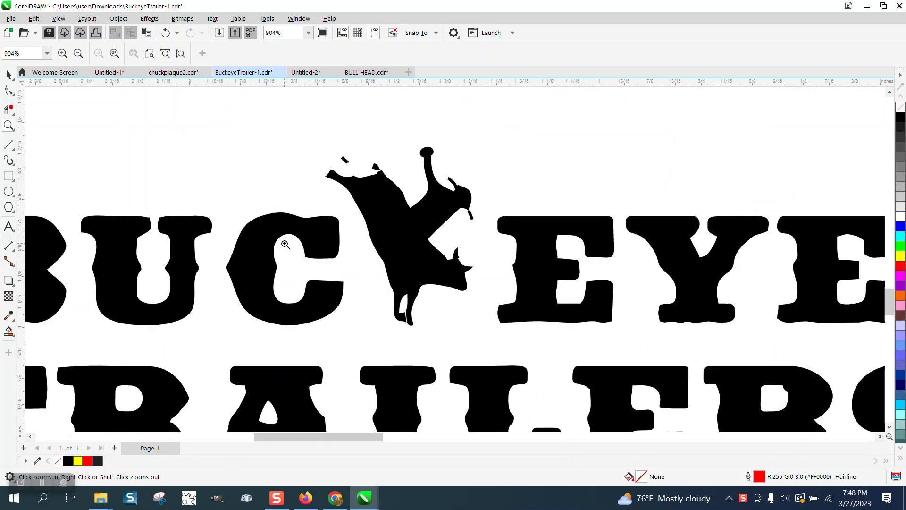
{"action": "scroll", "coordinate": [461, 238], "scroll_direction": "down", "scroll_amount": 1}
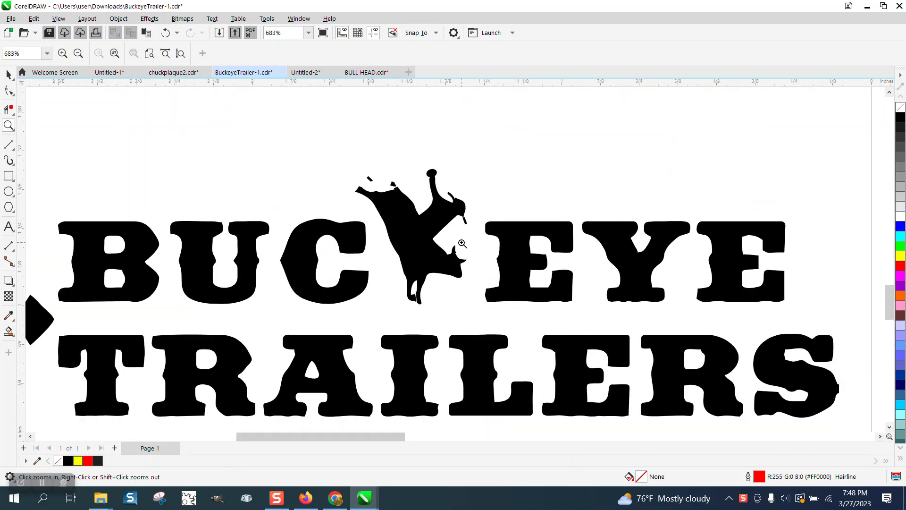
{"action": "scroll", "coordinate": [485, 244], "scroll_direction": "down", "scroll_amount": 1}
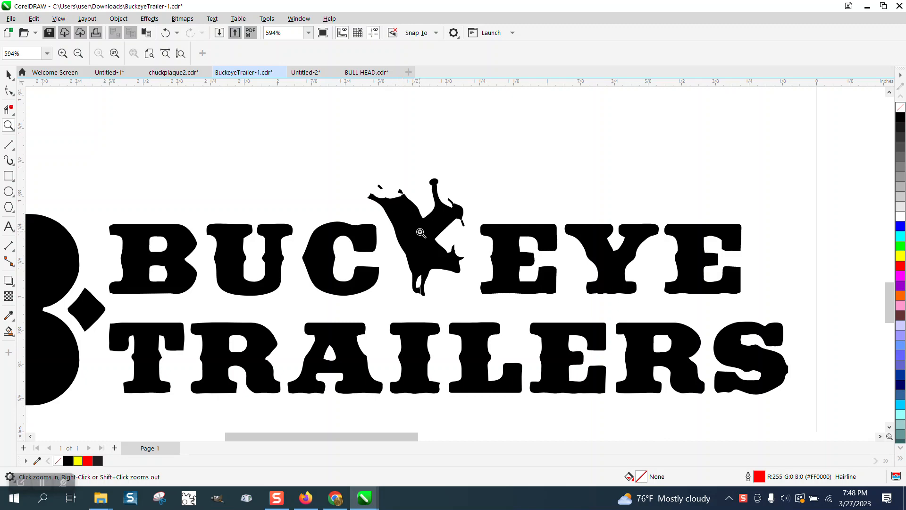
{"action": "scroll", "coordinate": [418, 233], "scroll_direction": "down", "scroll_amount": 1}
{"action": "scroll", "coordinate": [413, 236], "scroll_direction": "down", "scroll_amount": 1}
- Move the black bull-rider silhouette and the red bull-rider outline onto the page, placing the outline just below the small colour logo
{"action": "scroll", "coordinate": [413, 236], "scroll_direction": "down", "scroll_amount": 4}
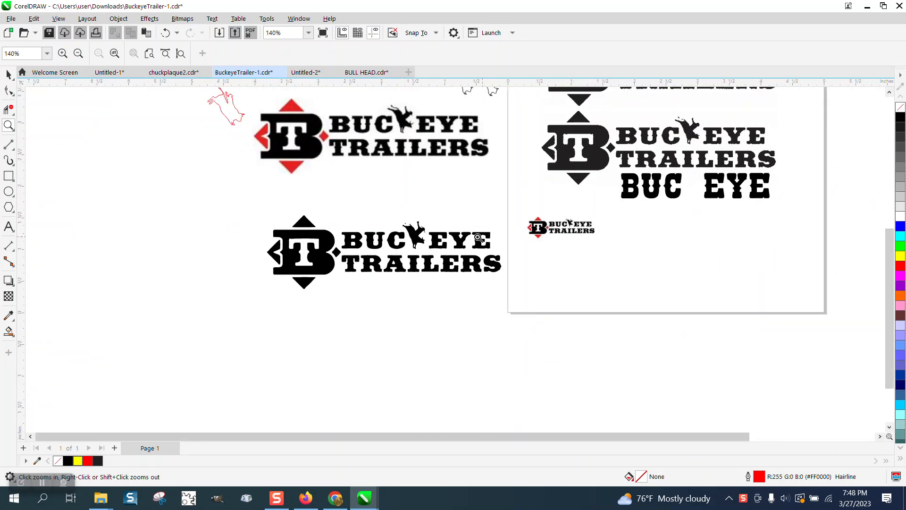
{"action": "left_click", "coordinate": [9, 74]}
{"action": "scroll", "coordinate": [313, 233], "scroll_direction": "down", "scroll_amount": 1}
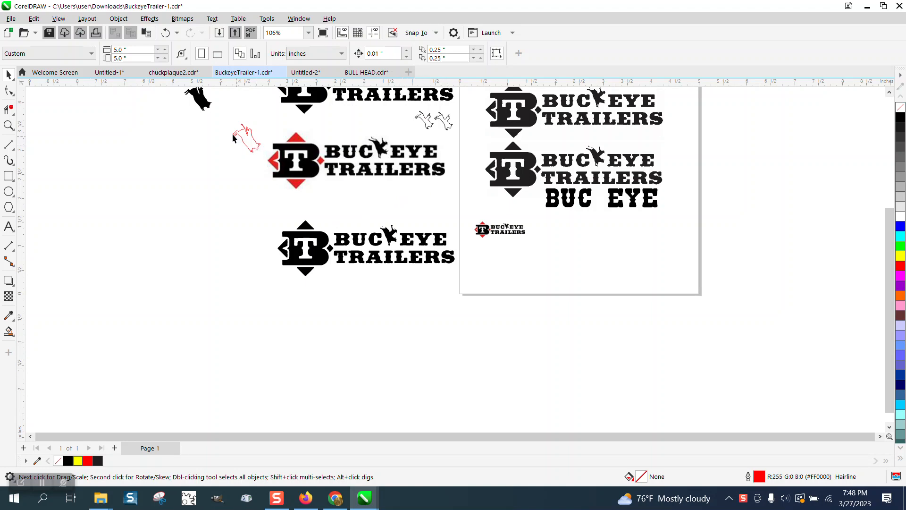
{"action": "left_click_drag", "start_coordinate": [200, 105], "coordinate": [546, 244]}
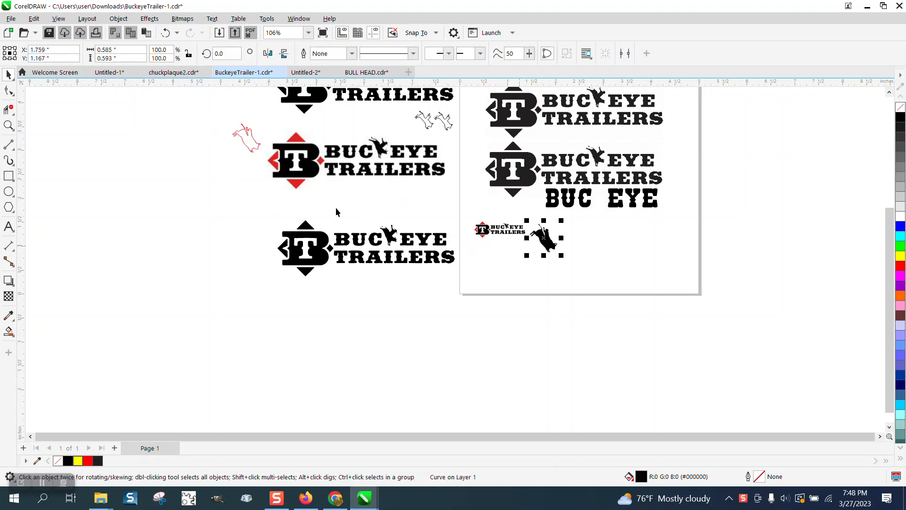
{"action": "left_click_drag", "start_coordinate": [248, 149], "coordinate": [522, 263]}
{"action": "left_click", "coordinate": [8, 125]}
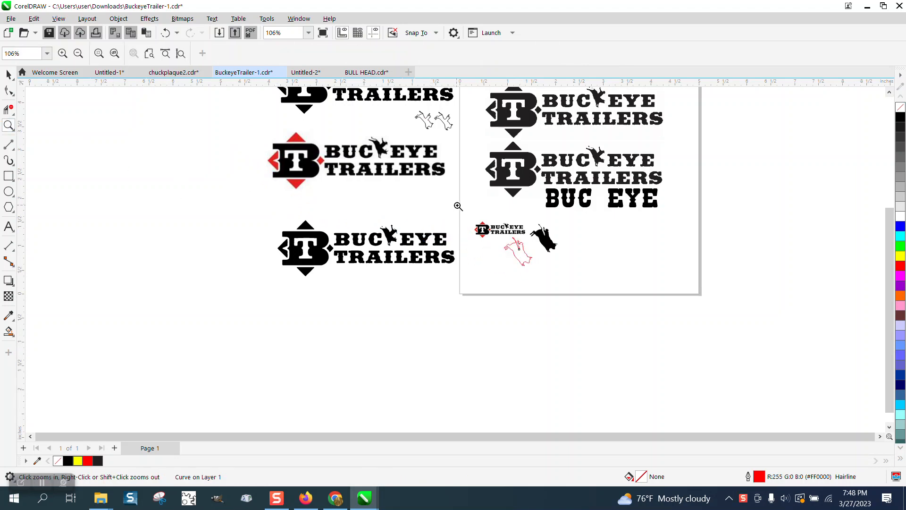
{"action": "left_click_drag", "start_coordinate": [460, 204], "coordinate": [587, 278]}
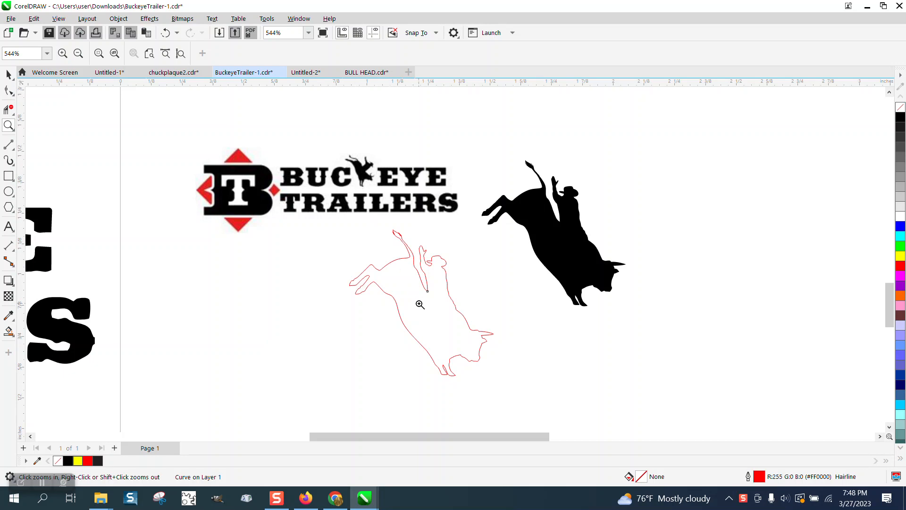
{"action": "left_click", "coordinate": [9, 74]}
{"action": "left_click_drag", "start_coordinate": [422, 303], "coordinate": [382, 294]}
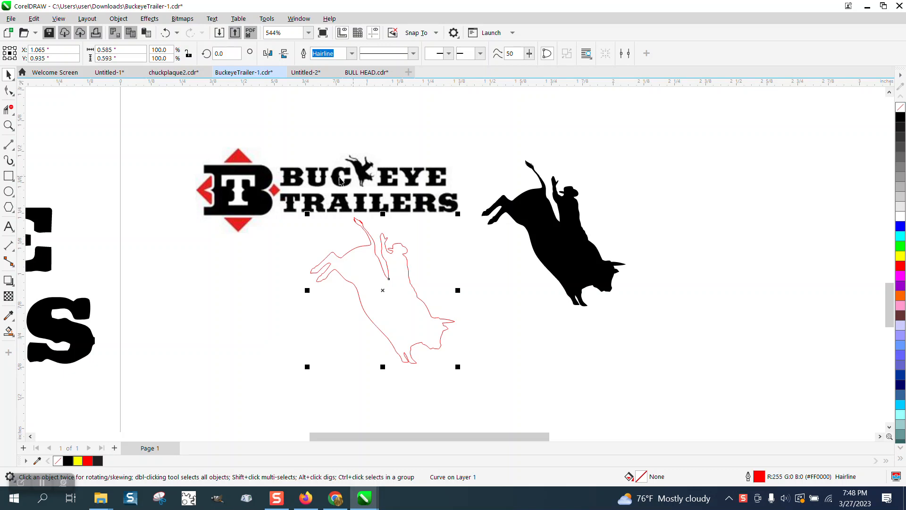
- Examine the bull rider in the small colour logo and compare it with the red outline
{"action": "left_click", "coordinate": [9, 126]}
{"action": "left_click_drag", "start_coordinate": [326, 152], "coordinate": [417, 206]}
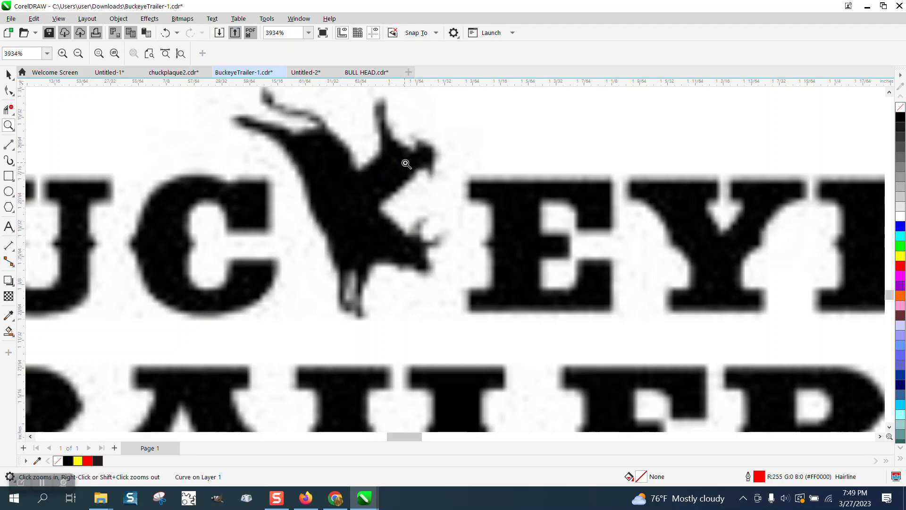
{"action": "scroll", "coordinate": [401, 169], "scroll_direction": "down", "scroll_amount": 4}
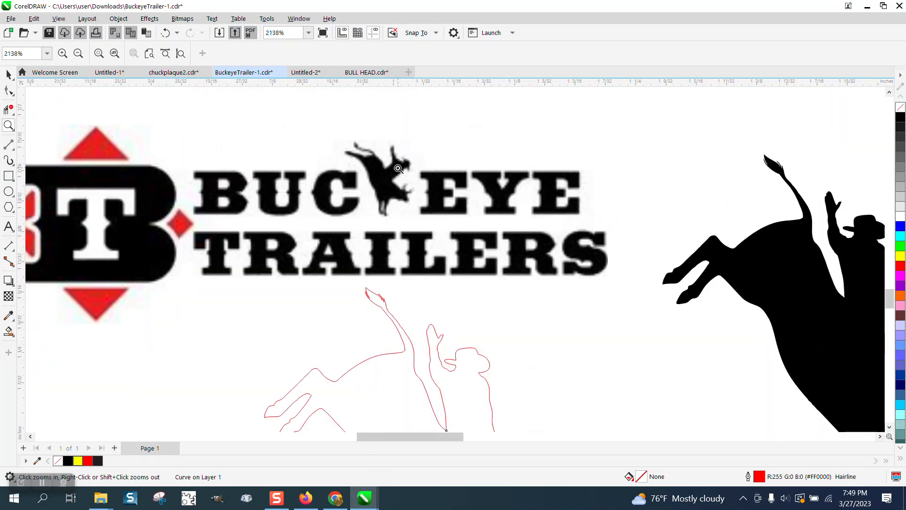
{"action": "scroll", "coordinate": [437, 293], "scroll_direction": "down", "scroll_amount": 1}
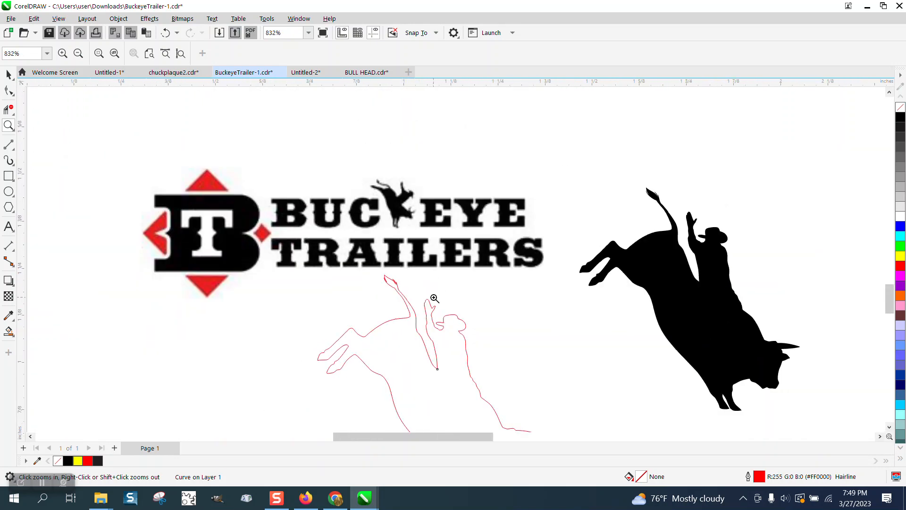
{"action": "scroll", "coordinate": [482, 363], "scroll_direction": "up", "scroll_amount": 4}
{"action": "scroll", "coordinate": [347, 222], "scroll_direction": "down", "scroll_amount": 6}
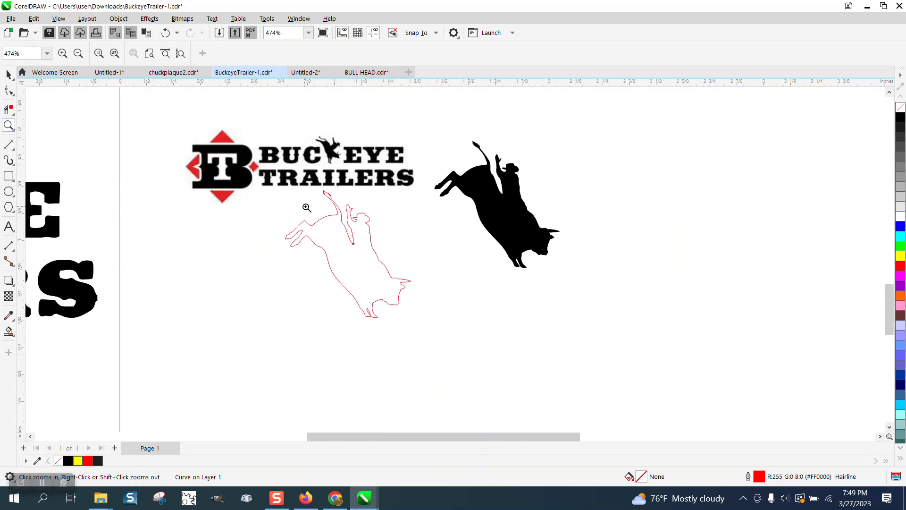
- Draw a straight line across the rider's base on the red outline, closing the rider off from the bull's back
{"action": "left_click_drag", "start_coordinate": [318, 194], "coordinate": [443, 287]}
{"action": "left_click", "coordinate": [15, 149]}
{"action": "left_click", "coordinate": [43, 157]}
{"action": "left_click_drag", "start_coordinate": [439, 306], "coordinate": [355, 252]}
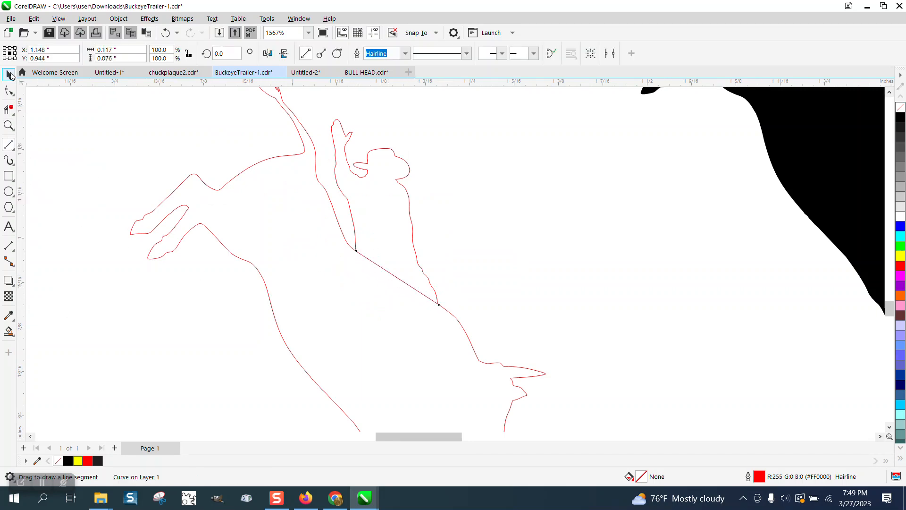
{"action": "left_click", "coordinate": [9, 74]}
- Smart-fill the enclosed rider area and move the new shape clear of the bull, past its back
{"action": "left_click", "coordinate": [8, 331]}
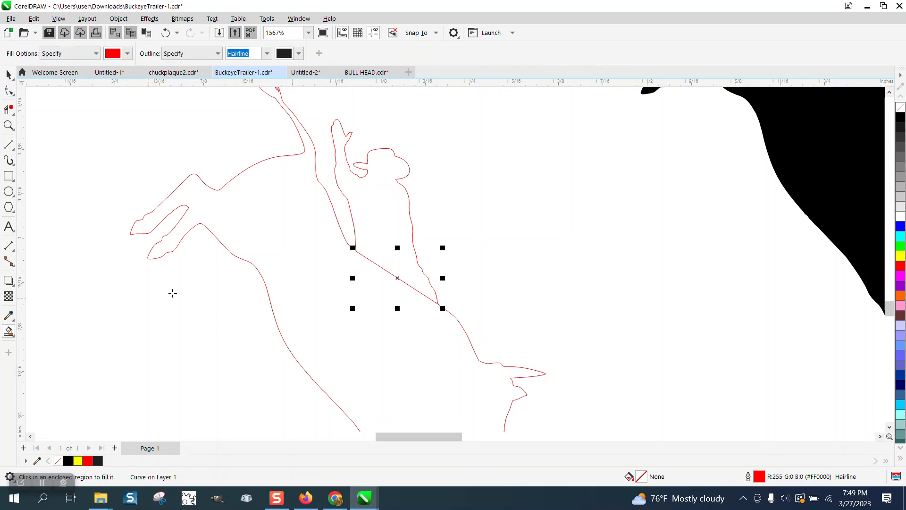
{"action": "left_click", "coordinate": [381, 234]}
{"action": "key", "text": "space"}
{"action": "left_click_drag", "start_coordinate": [408, 214], "coordinate": [521, 227]}
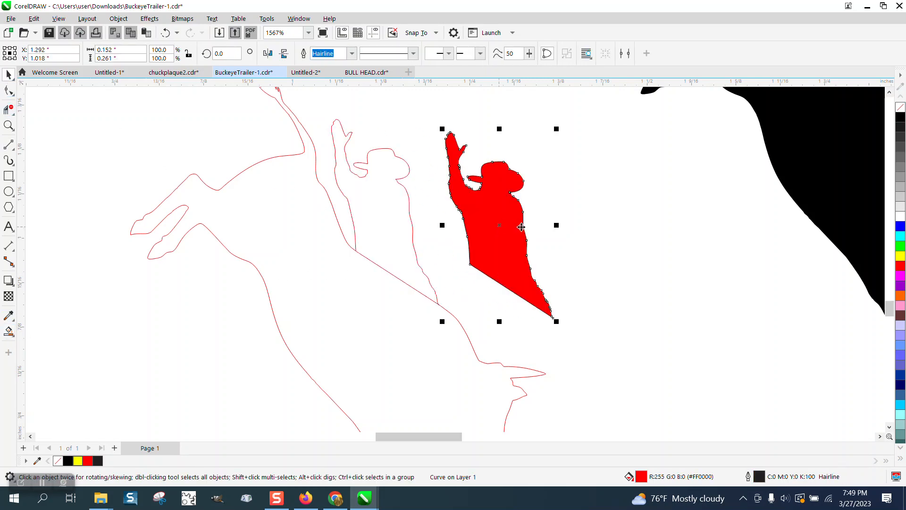
- Give the rider copy no fill and a red outline, and delete the original rider's segments from the bull outline
{"action": "left_click", "coordinate": [900, 108]}
{"action": "right_click", "coordinate": [900, 268]}
{"action": "left_click", "coordinate": [9, 110]}
{"action": "left_click", "coordinate": [407, 186]}
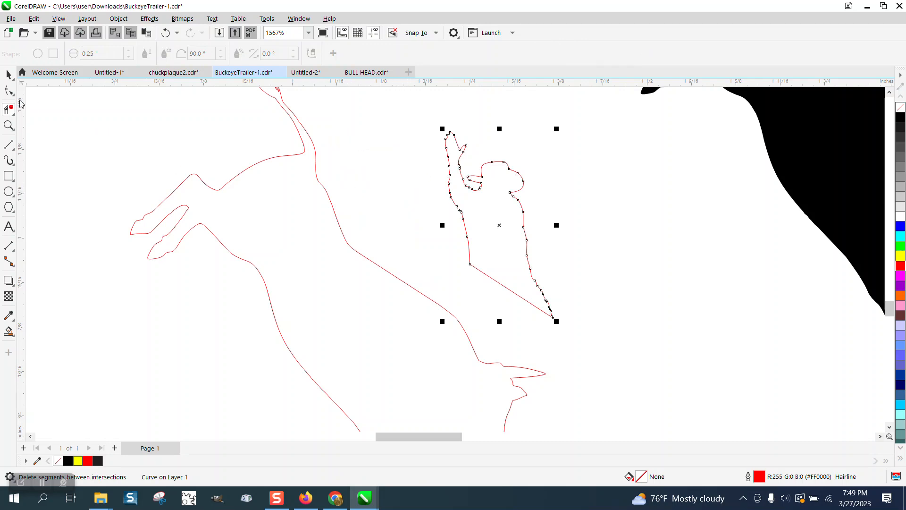
- Rotate the rider about 45° clockwise and position it overlapping the bull's back
{"action": "left_click", "coordinate": [9, 74]}
{"action": "left_click_drag", "start_coordinate": [500, 226], "coordinate": [393, 251]}
{"action": "left_click", "coordinate": [393, 247]}
{"action": "left_click_drag", "start_coordinate": [452, 151], "coordinate": [512, 219]}
{"action": "left_click", "coordinate": [454, 227]}
{"action": "left_click_drag", "start_coordinate": [439, 236], "coordinate": [480, 229]}
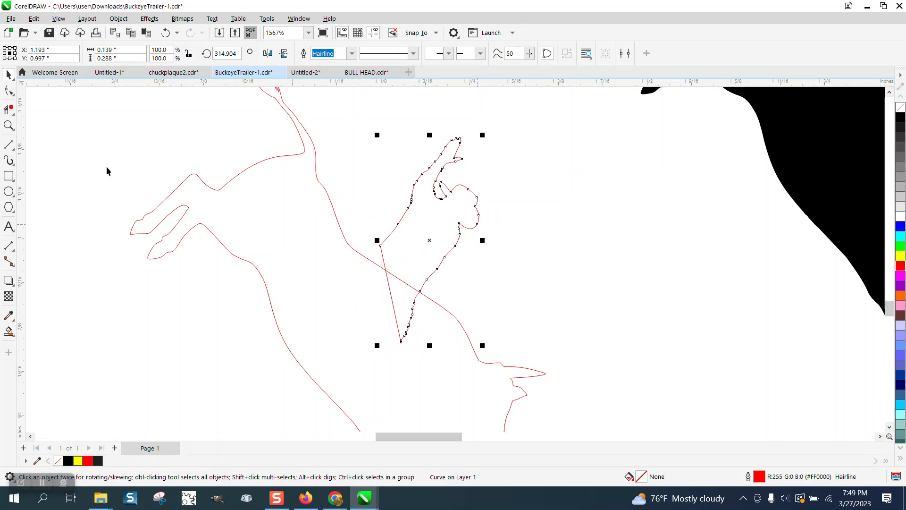
- Pull the rider's rear base node across the bull's back line, and delete the overlapping segments between rider and bull
{"action": "left_click", "coordinate": [8, 91]}
{"action": "left_click_drag", "start_coordinate": [359, 267], "coordinate": [346, 266]}
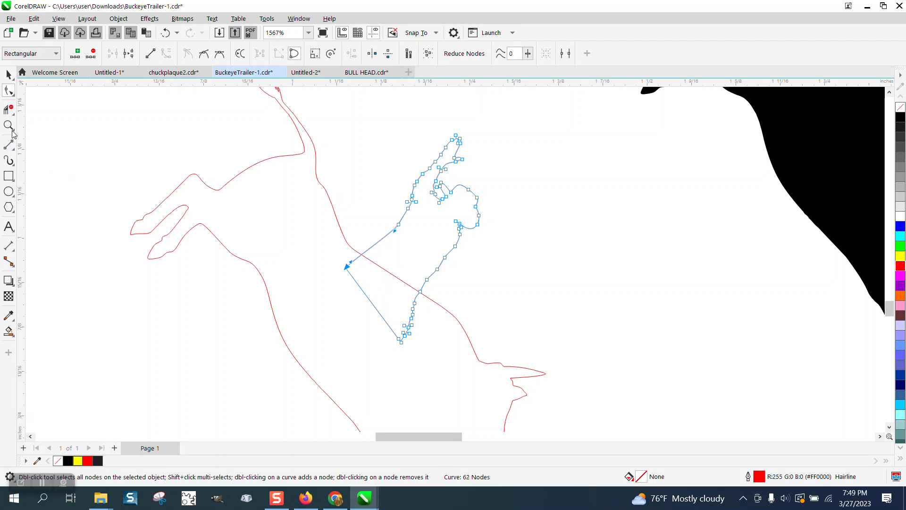
{"action": "left_click", "coordinate": [8, 109]}
{"action": "mouse_move", "coordinate": [361, 295]}
{"action": "left_mouse_down"}
{"action": "mouse_move", "coordinate": [375, 307]}
{"action": "mouse_move", "coordinate": [380, 335]}
{"action": "left_mouse_up"}
- Fill the joined bull-and-rider outline with red using Smart Fill
{"action": "scroll", "coordinate": [342, 293], "scroll_direction": "down", "scroll_amount": 1}
{"action": "scroll", "coordinate": [342, 293], "scroll_direction": "down", "scroll_amount": 2}
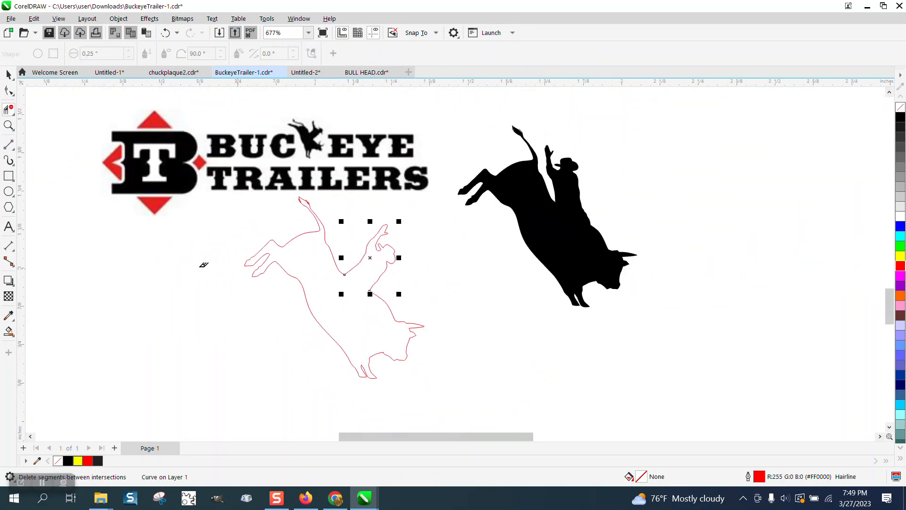
{"action": "left_click", "coordinate": [8, 331]}
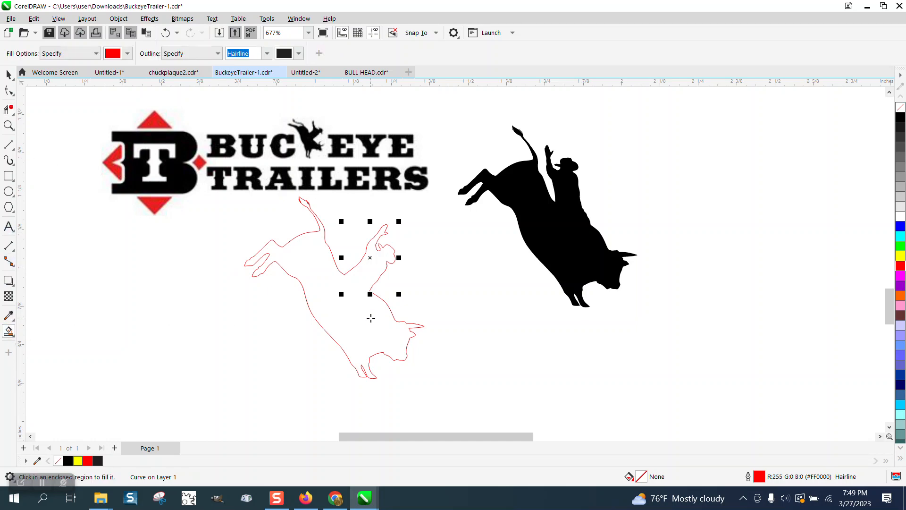
{"action": "left_click", "coordinate": [371, 318]}
{"action": "scroll", "coordinate": [440, 312], "scroll_direction": "down", "scroll_amount": 1}
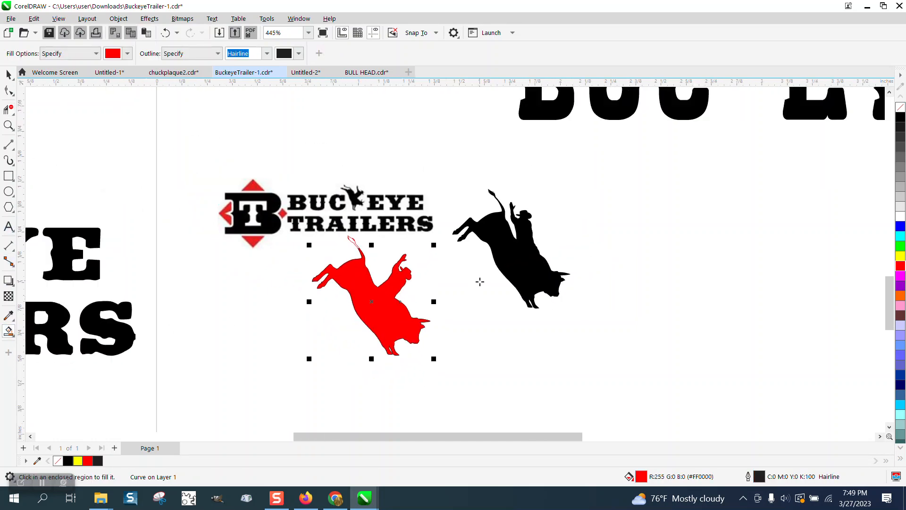
{"action": "scroll", "coordinate": [480, 281], "scroll_direction": "down", "scroll_amount": 1}
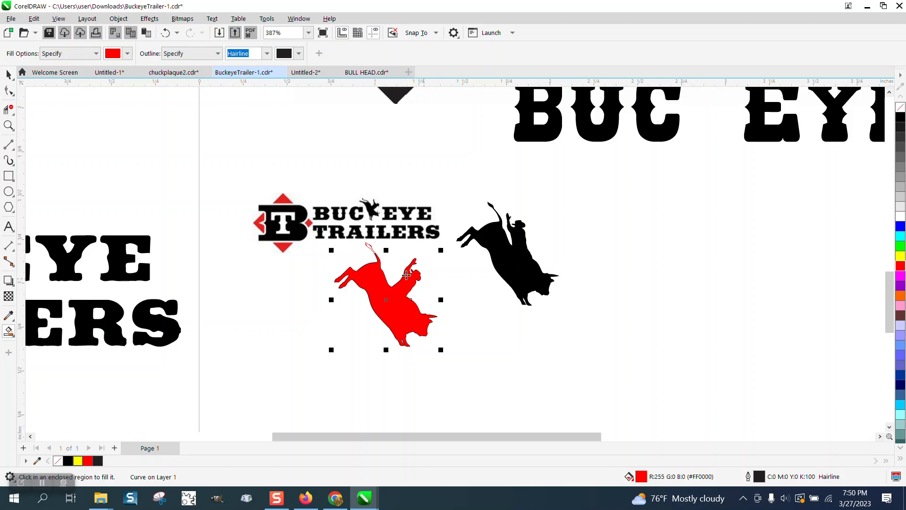
- Compare the small logo's bull rider with the red-filled shape, including the tip of its tail
{"action": "left_click", "coordinate": [9, 125]}
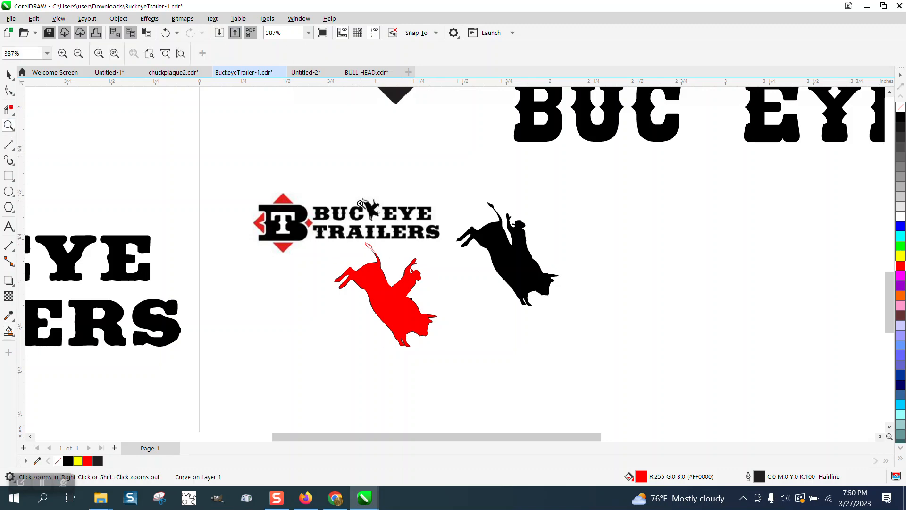
{"action": "scroll", "coordinate": [360, 203], "scroll_direction": "up", "scroll_amount": 5}
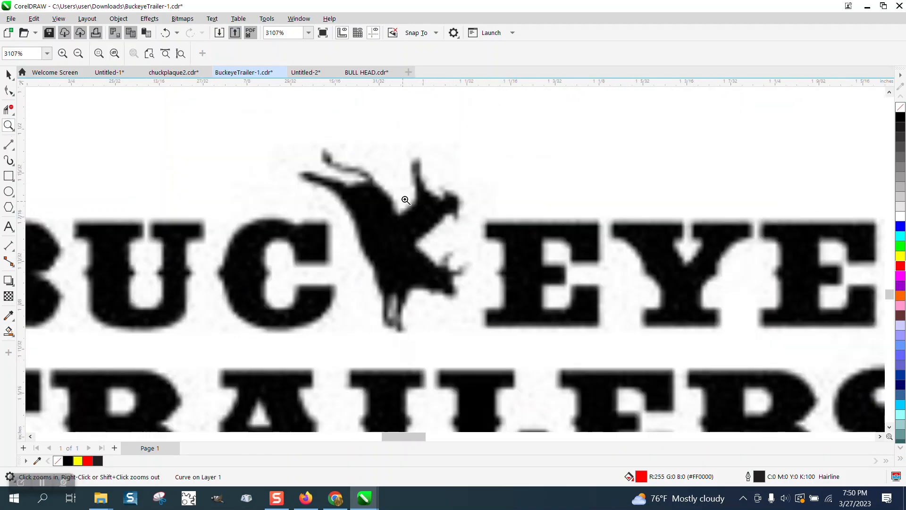
{"action": "scroll", "coordinate": [403, 202], "scroll_direction": "down", "scroll_amount": 4}
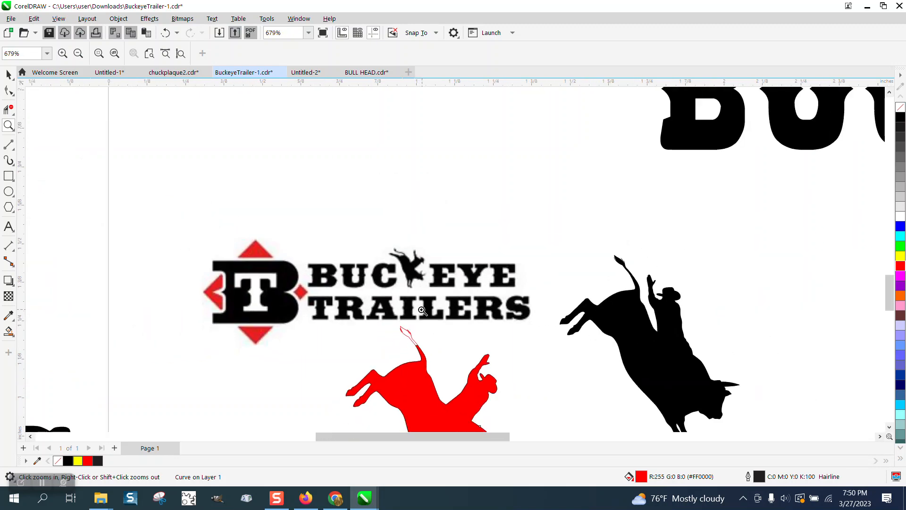
{"action": "scroll", "coordinate": [421, 311], "scroll_direction": "down", "scroll_amount": 1}
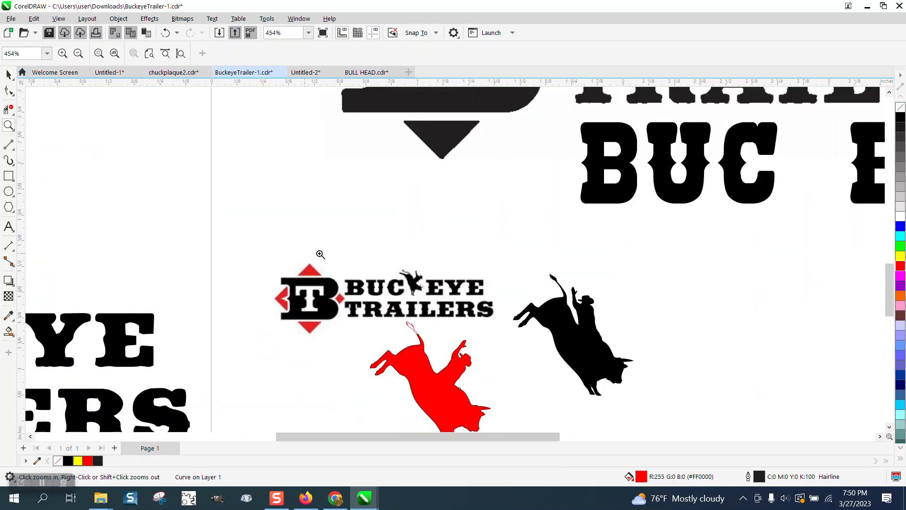
{"action": "scroll", "coordinate": [446, 352], "scroll_direction": "up", "scroll_amount": 4}
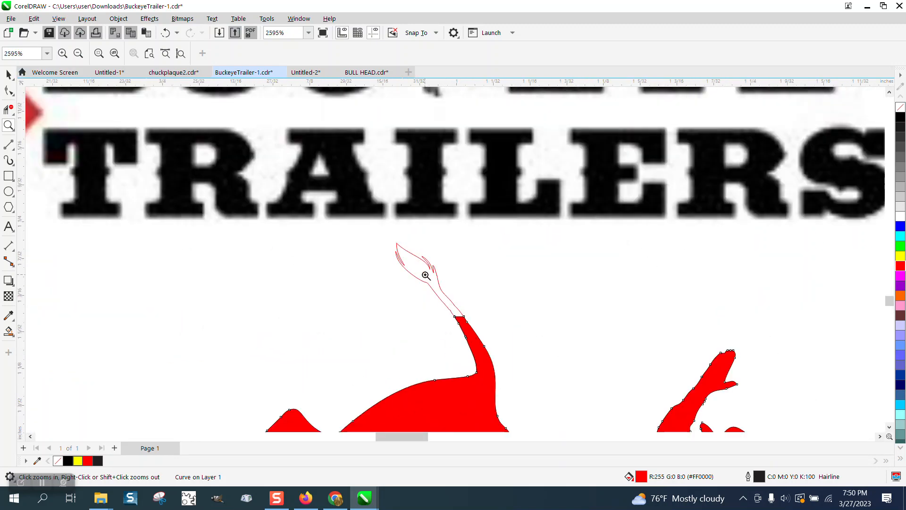
{"action": "scroll", "coordinate": [401, 275], "scroll_direction": "down", "scroll_amount": 4}
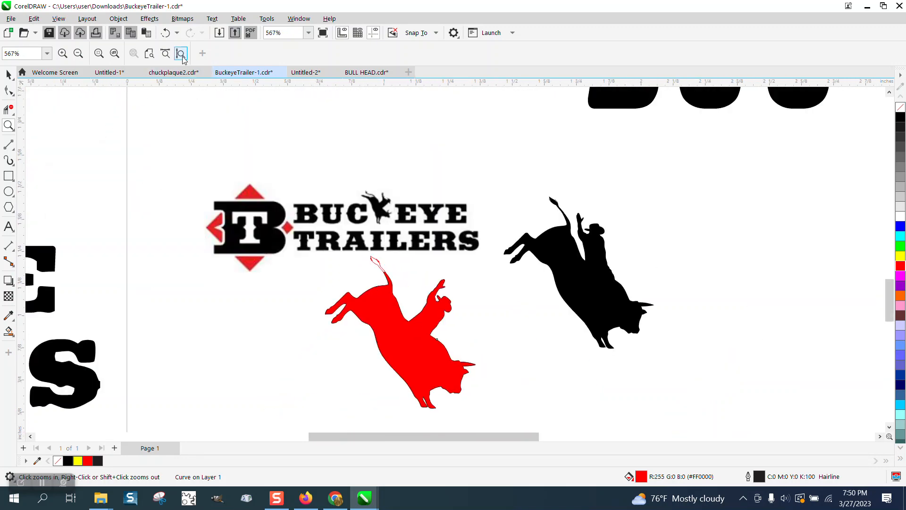
- Draw a yellow-filled rectangle about 1.35 by 0.70 inches around the small logo and send it to the back of the page
{"action": "left_click", "coordinate": [8, 176]}
{"action": "left_click_drag", "start_coordinate": [147, 145], "coordinate": [493, 324]}
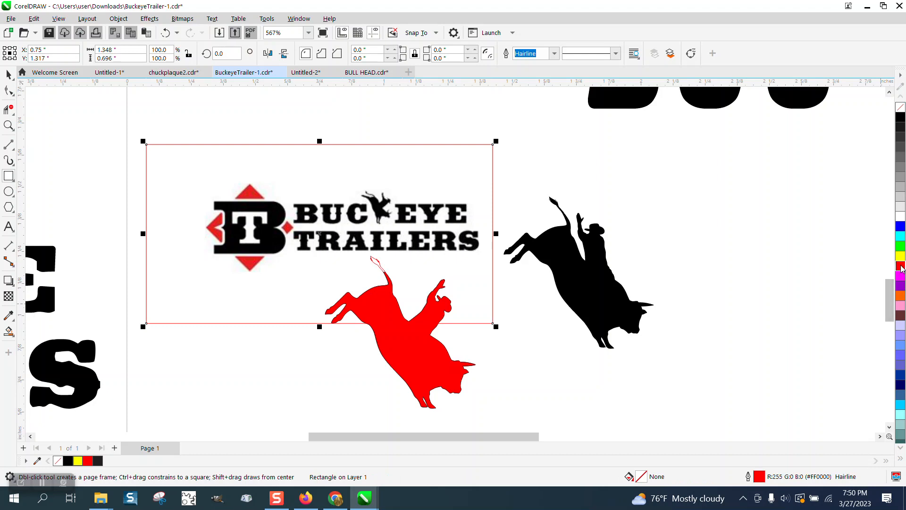
{"action": "left_click", "coordinate": [900, 255]}
{"action": "left_click", "coordinate": [118, 18]}
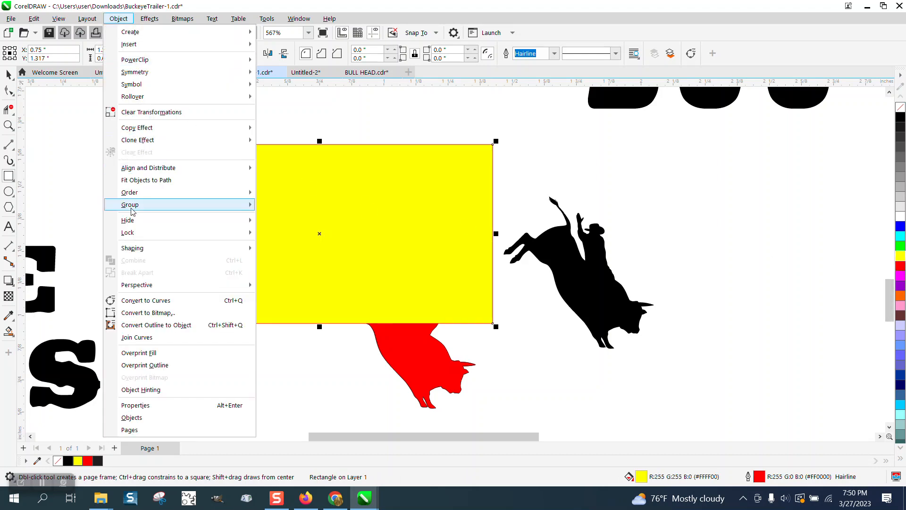
{"action": "mouse_move", "coordinate": [136, 204]}
{"action": "mouse_move", "coordinate": [204, 193]}
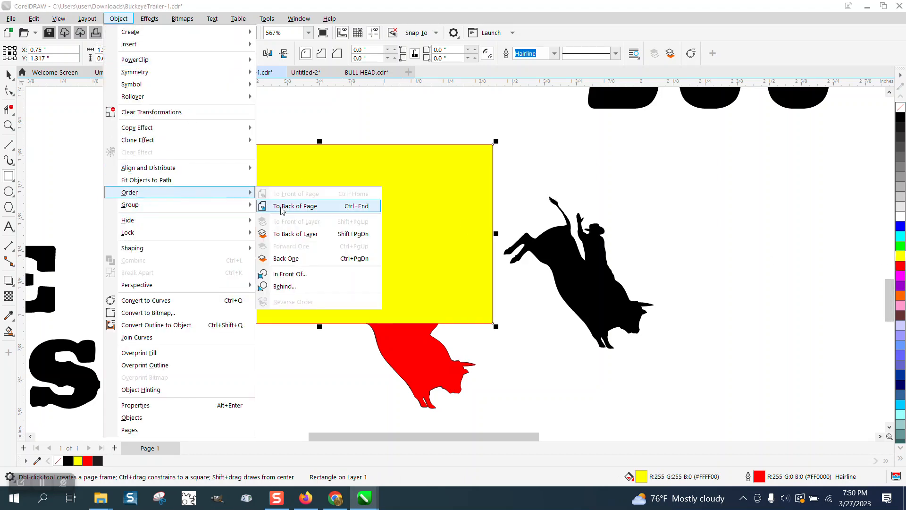
{"action": "left_click", "coordinate": [284, 215]}
{"action": "left_click", "coordinate": [8, 74]}
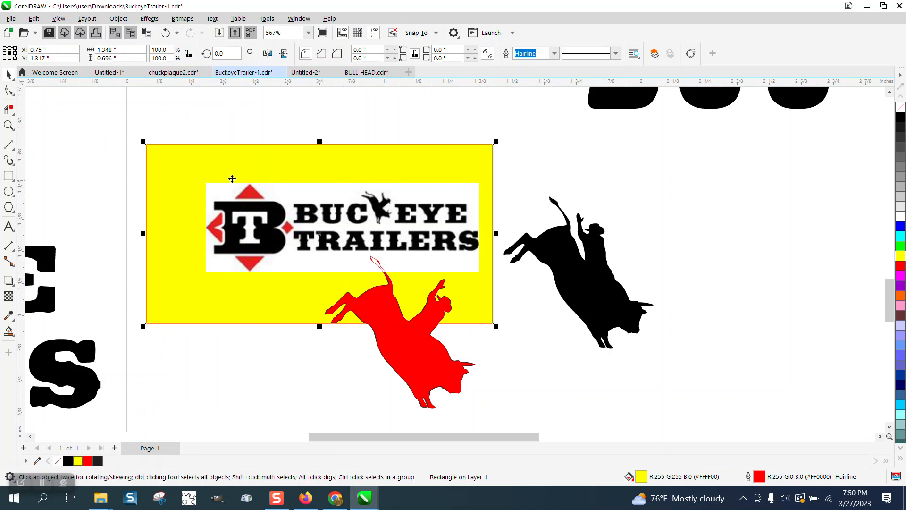
- Undo the yellow rectangle and the red smart fill of the bull and rider
{"action": "left_click", "coordinate": [165, 33]}
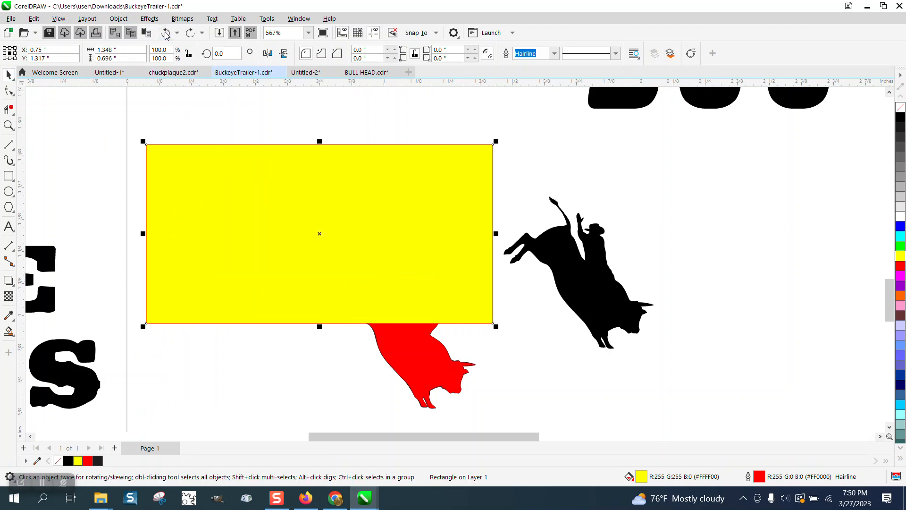
{"action": "left_click", "coordinate": [165, 33]}
{"action": "left_click", "coordinate": [165, 33]}
{"action": "left_click", "coordinate": [165, 32]}
{"action": "left_click", "coordinate": [165, 32]}
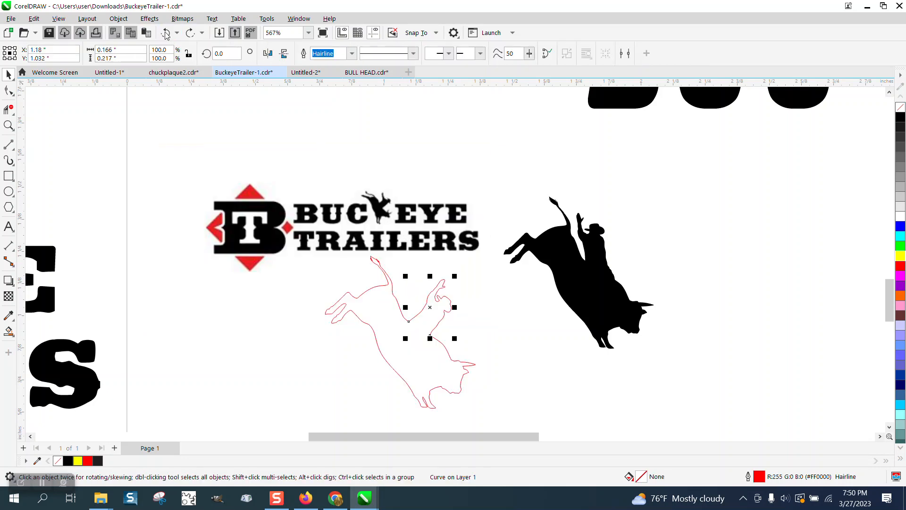
- Move the small Buckeye Trailers logo higher above the bull-rider outline and fill the outline with red using Smart Fill
{"action": "left_click_drag", "start_coordinate": [371, 215], "coordinate": [371, 164]}
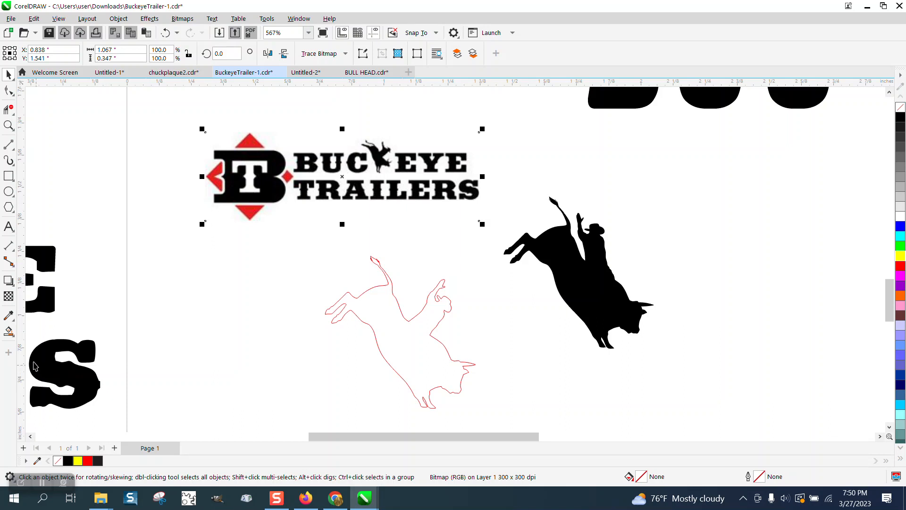
{"action": "left_click", "coordinate": [8, 332]}
{"action": "left_click", "coordinate": [404, 348]}
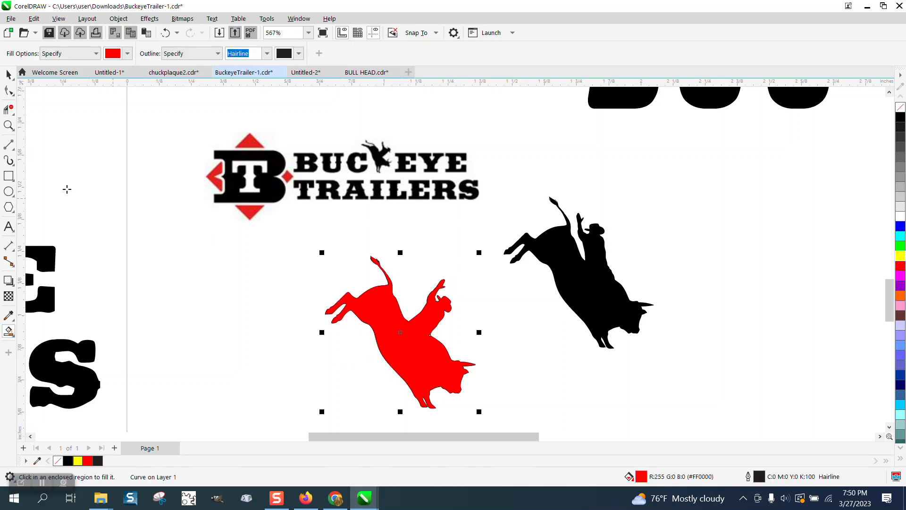
- Place the red-filled copy to the left of the original outline and give it no fill and a black outline
{"action": "left_click", "coordinate": [9, 74]}
{"action": "left_click_drag", "start_coordinate": [400, 334], "coordinate": [259, 340]}
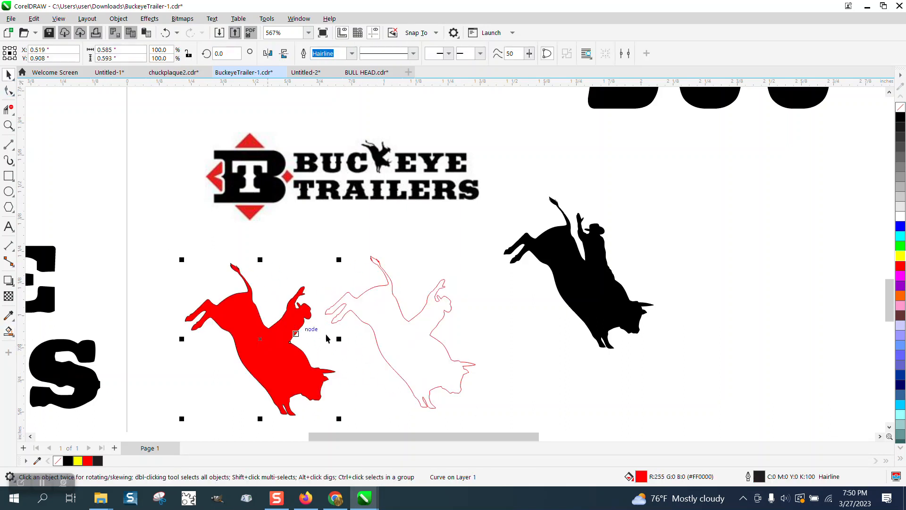
{"action": "left_click", "coordinate": [900, 107]}
{"action": "right_click", "coordinate": [900, 117]}
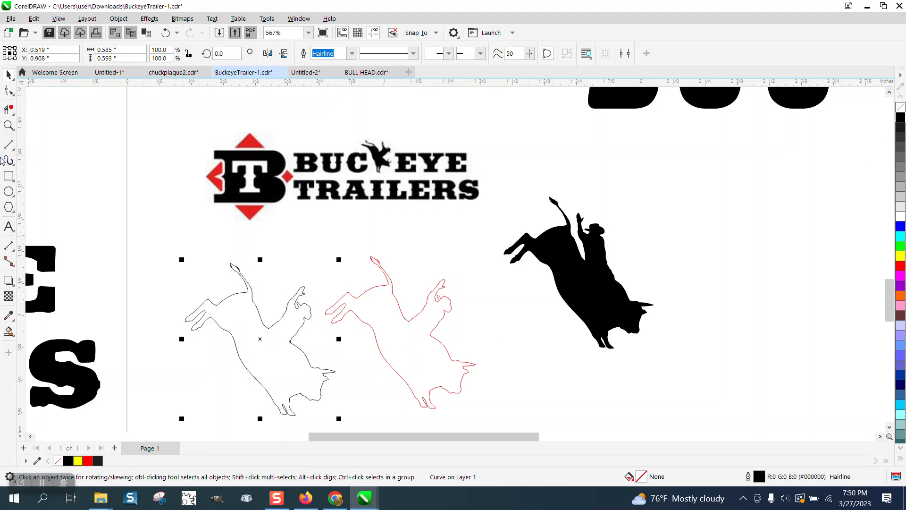
- Draw a 3-point curve about 0.034 by 0.013 inches across the base of the rider's raised arm on the black outline
{"action": "left_click", "coordinate": [8, 125]}
{"action": "left_click_drag", "start_coordinate": [289, 264], "coordinate": [345, 339]}
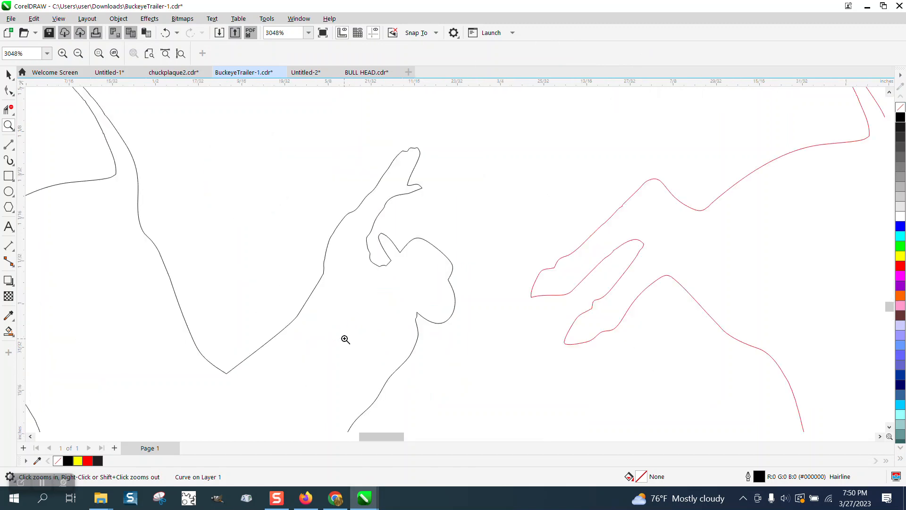
{"action": "left_click", "coordinate": [15, 151]}
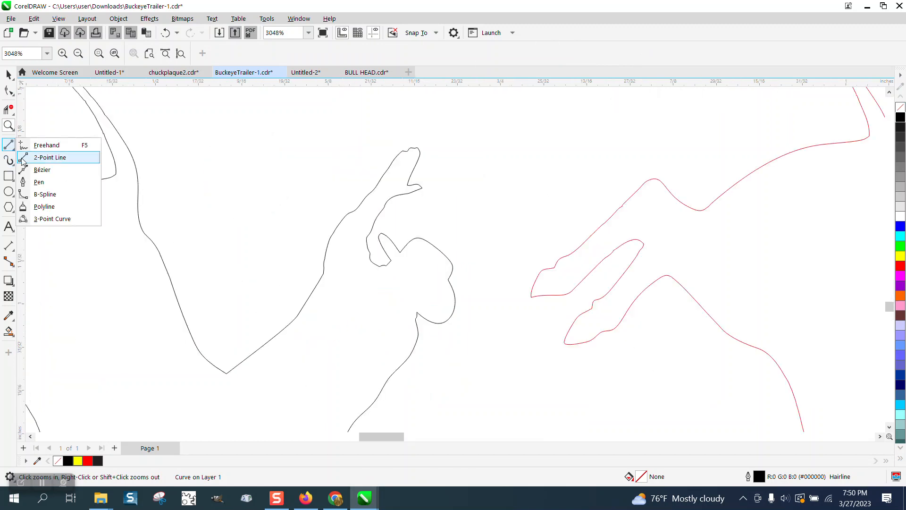
{"action": "left_click", "coordinate": [47, 216]}
{"action": "left_click_drag", "start_coordinate": [371, 255], "coordinate": [323, 272]}
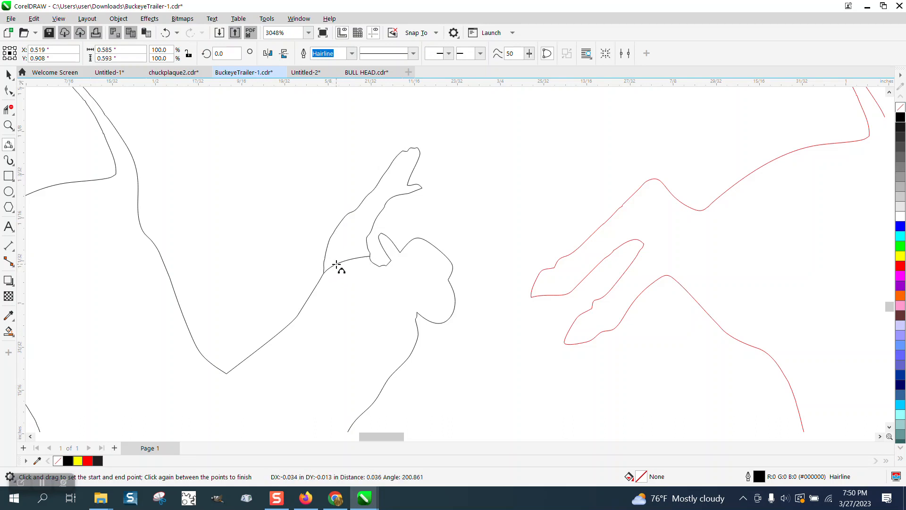
{"action": "left_click", "coordinate": [336, 264]}
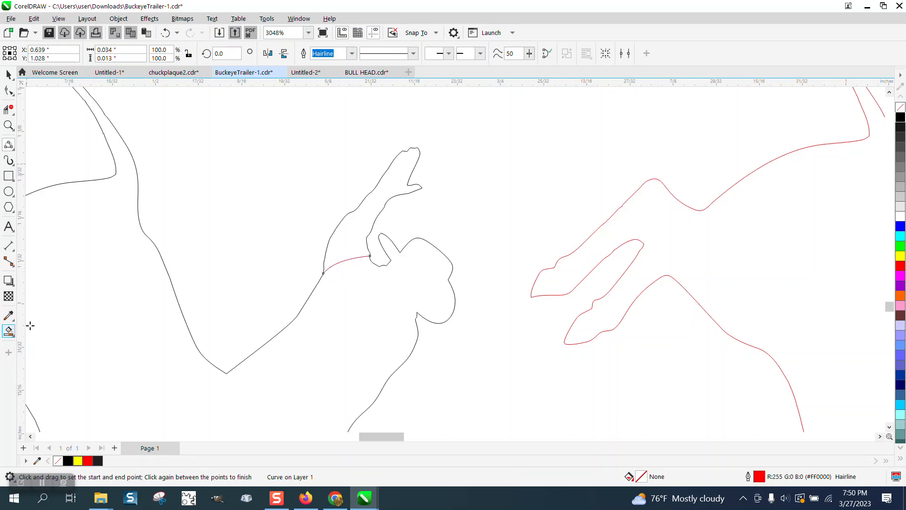
- Fill the closed-off raised arm with red using Smart Fill and move the filled copy to the left of the rider
{"action": "left_click", "coordinate": [9, 332]}
{"action": "left_click", "coordinate": [343, 236]}
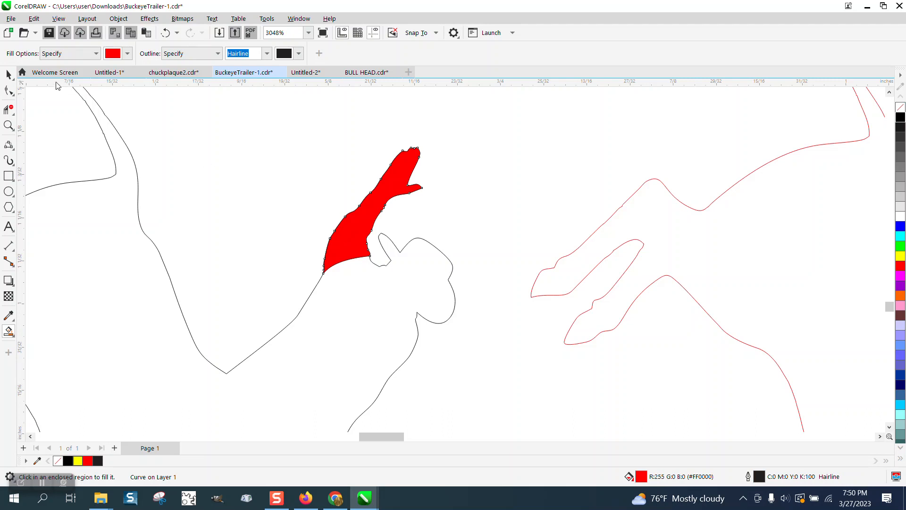
{"action": "left_click", "coordinate": [9, 74]}
{"action": "left_click", "coordinate": [413, 186]}
{"action": "left_click_drag", "start_coordinate": [413, 186], "coordinate": [321, 184]}
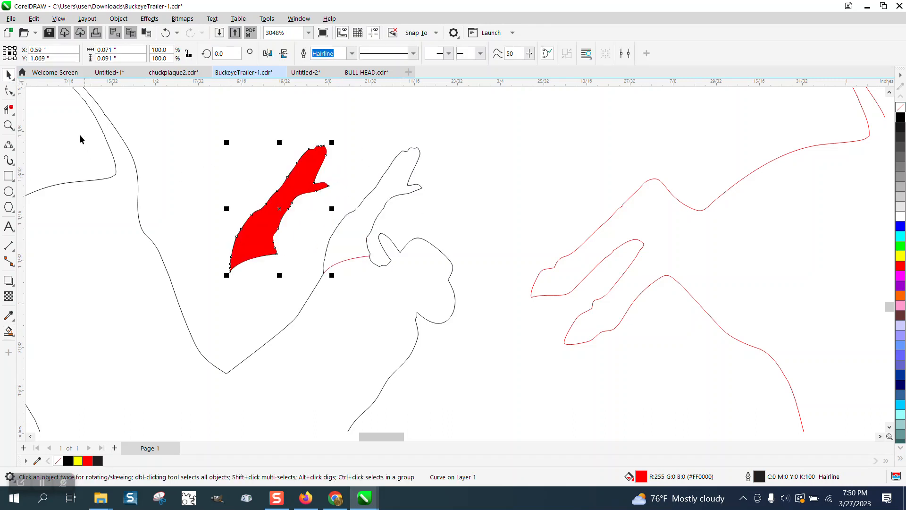
- Delete the original raised-arm segments and give the separate arm copy no fill and a black outline
{"action": "left_click", "coordinate": [8, 109]}
{"action": "mouse_move", "coordinate": [361, 179]}
{"action": "left_mouse_down"}
{"action": "mouse_move", "coordinate": [425, 186]}
{"action": "mouse_move", "coordinate": [433, 196]}
{"action": "left_mouse_up"}
{"action": "left_click", "coordinate": [8, 74]}
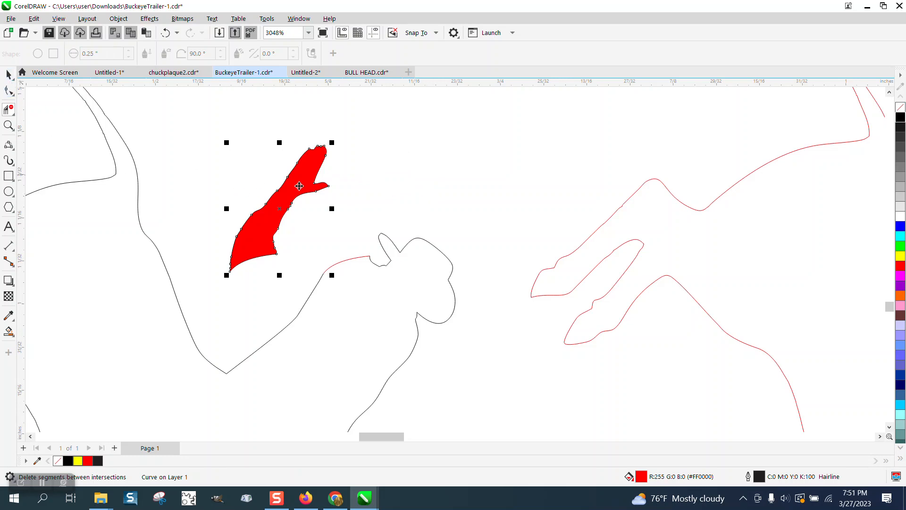
{"action": "left_click", "coordinate": [900, 113]}
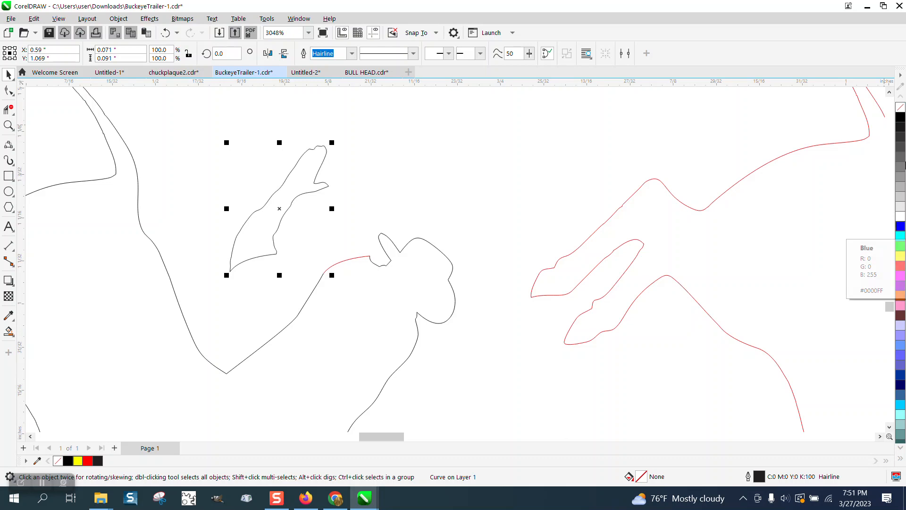
{"action": "right_click", "coordinate": [900, 118]}
- Rotate the arm outline about 31 degrees counterclockwise to stand upright and move it onto the rider's shoulder
{"action": "left_click", "coordinate": [284, 207]}
{"action": "left_click_drag", "start_coordinate": [333, 141], "coordinate": [290, 132]}
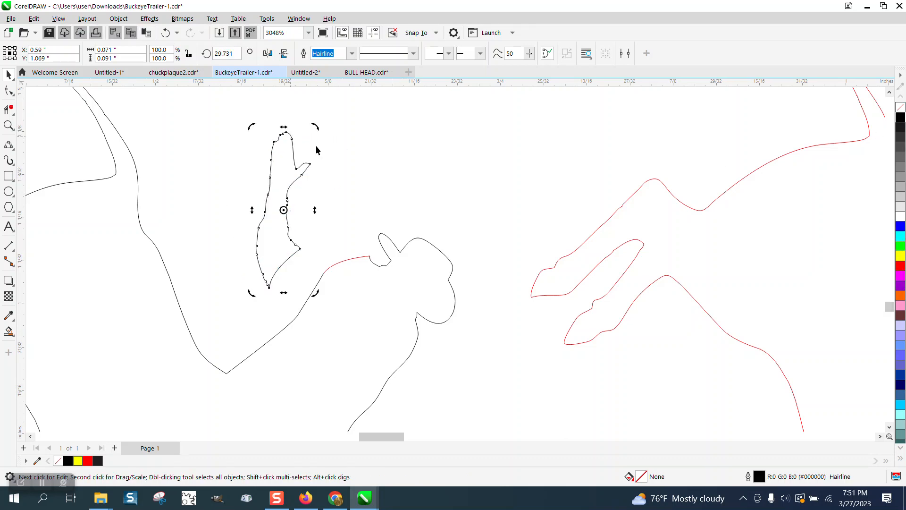
{"action": "left_click", "coordinate": [306, 238]}
{"action": "left_click_drag", "start_coordinate": [297, 254], "coordinate": [359, 260]}
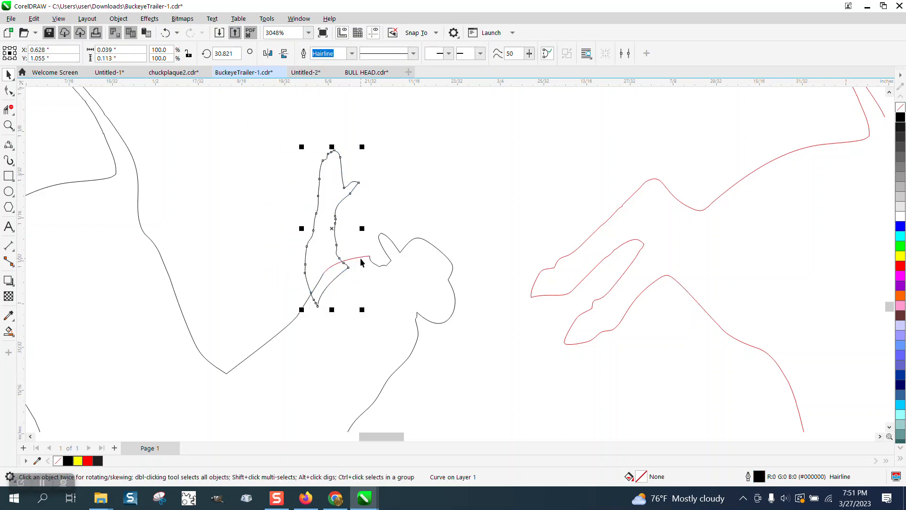
- Remove the overlapping arm and shoulder segments with Virtual Segment Delete so that the arm opens into the body
{"action": "scroll", "coordinate": [132, 141], "scroll_direction": "down", "scroll_amount": 1}
{"action": "left_click", "coordinate": [8, 125]}
{"action": "left_click_drag", "start_coordinate": [219, 170], "coordinate": [431, 317]}
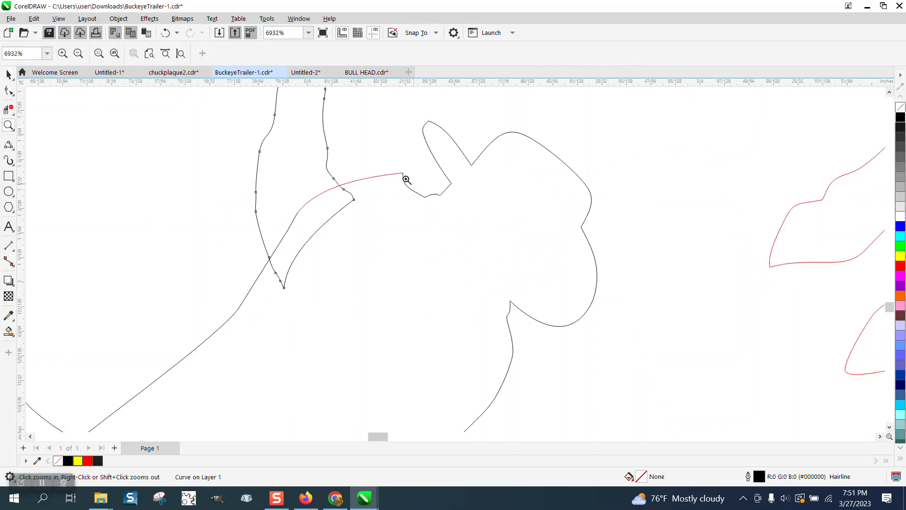
{"action": "left_click", "coordinate": [8, 109]}
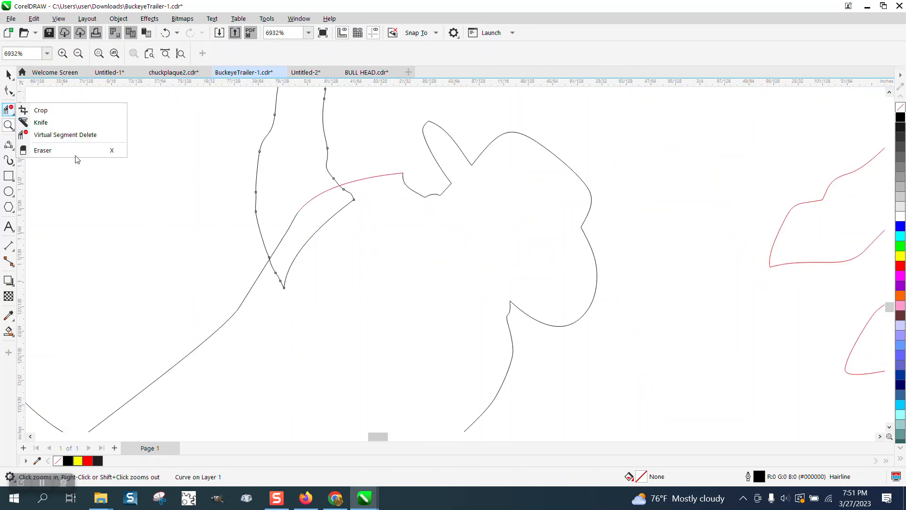
{"action": "left_click", "coordinate": [65, 134]}
{"action": "left_click_drag", "start_coordinate": [294, 196], "coordinate": [352, 251]}
{"action": "scroll", "coordinate": [352, 251], "scroll_direction": "down", "scroll_amount": 5}
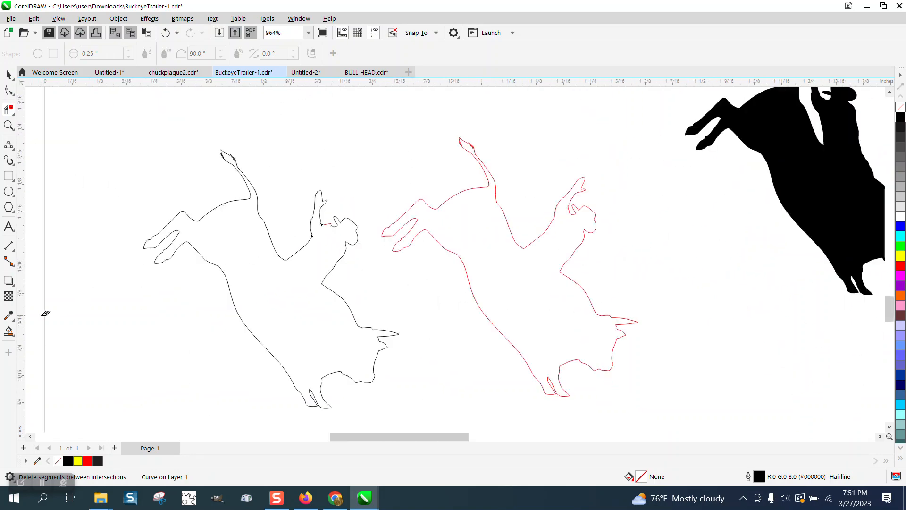
- Fill the reworked bull-and-rider outline with the raised upright arm in red using Smart Fill
{"action": "left_click", "coordinate": [9, 335]}
{"action": "left_click", "coordinate": [264, 286]}
{"action": "scroll", "coordinate": [410, 279], "scroll_direction": "down", "scroll_amount": 2}
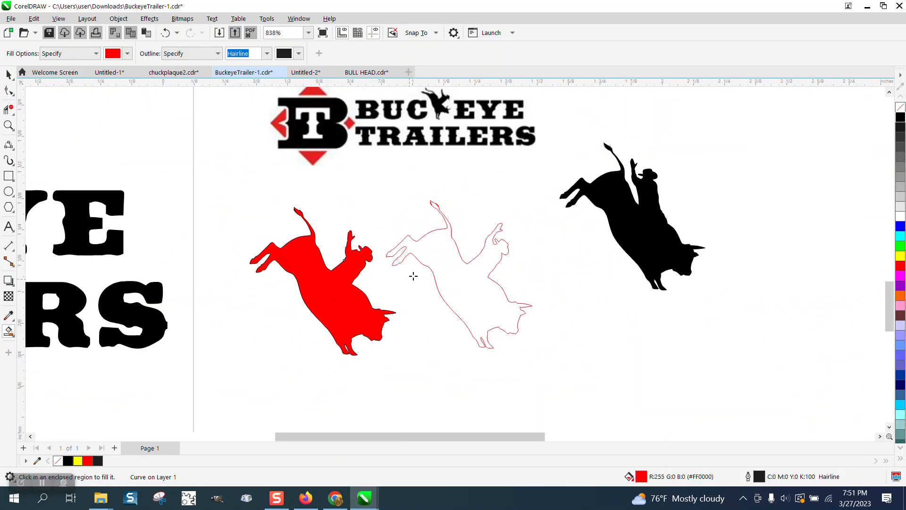
- Move the red-filled copy to the right of the black silhouette and turn it into an unfilled black outline
{"action": "left_click", "coordinate": [9, 75]}
{"action": "left_click_drag", "start_coordinate": [341, 274], "coordinate": [743, 240]}
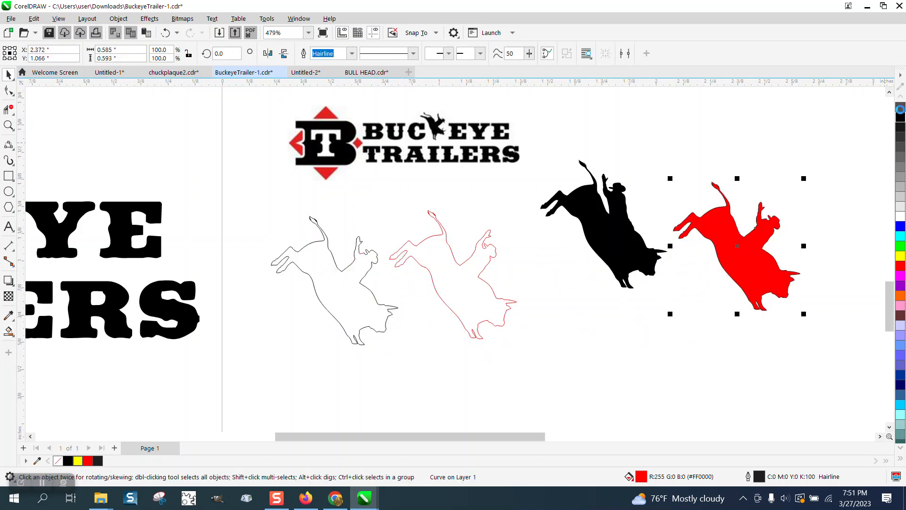
{"action": "key", "text": "Delete"}
- Delete the node where the shoulder curve meets the rider's head on the new outline
{"action": "left_click", "coordinate": [8, 125]}
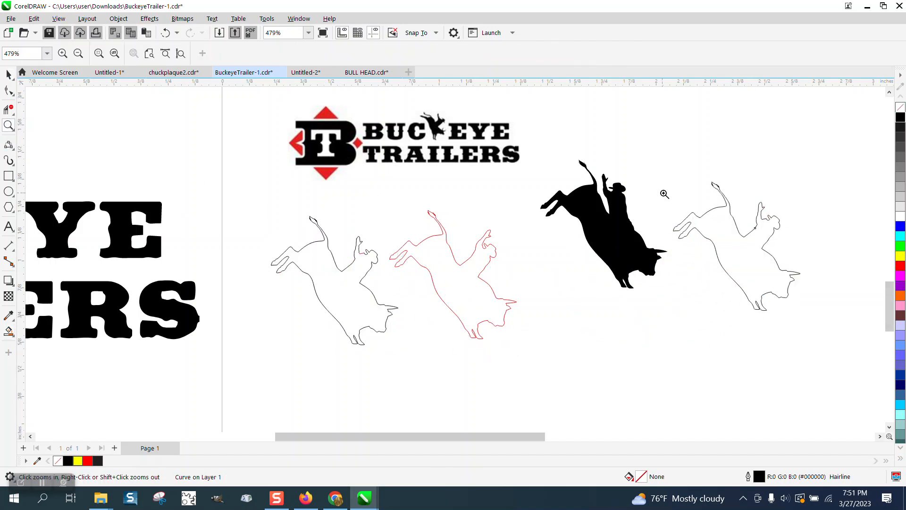
{"action": "left_click_drag", "start_coordinate": [819, 268], "coordinate": [819, 269]}
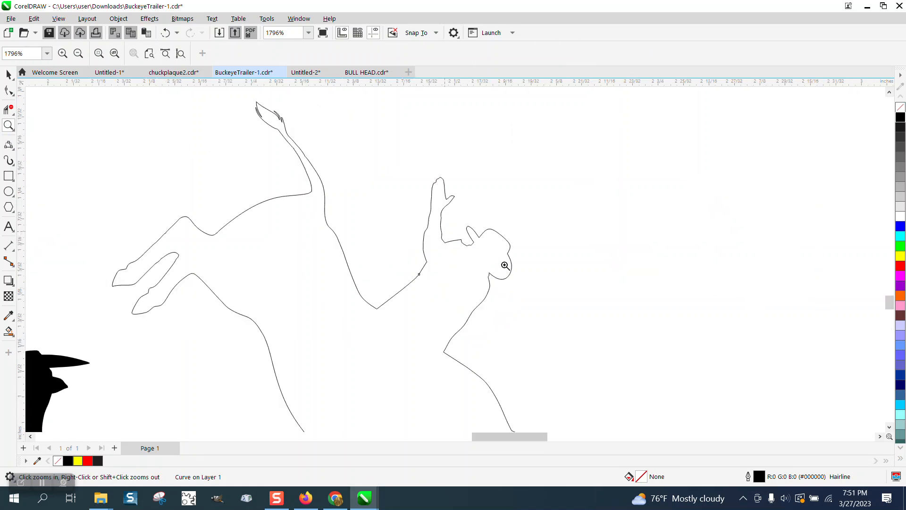
{"action": "left_click_drag", "start_coordinate": [505, 266], "coordinate": [443, 241]}
{"action": "left_click", "coordinate": [9, 90]}
{"action": "scroll", "coordinate": [191, 263], "scroll_direction": "down", "scroll_amount": 2}
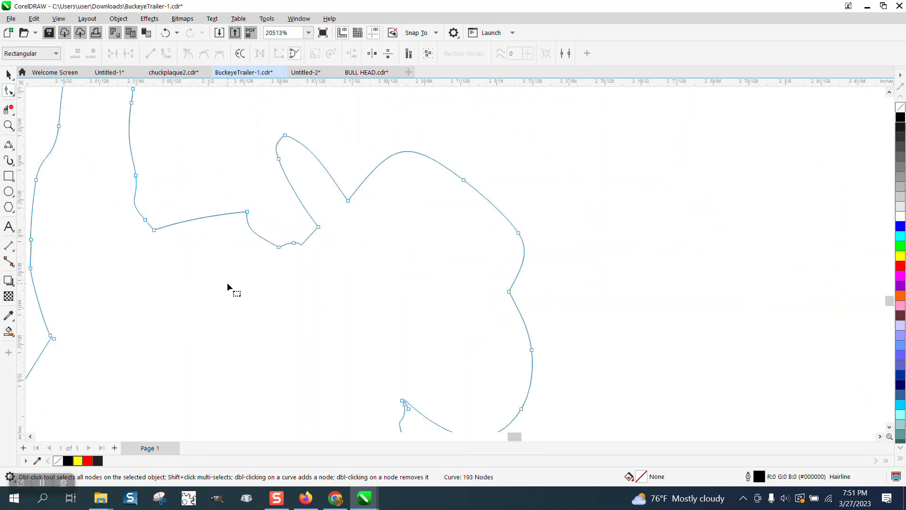
{"action": "left_click", "coordinate": [13, 94]}
{"action": "left_click", "coordinate": [44, 90]}
{"action": "key", "text": "Delete"}
- Adjust the handles of the shoulder curve beside the rider's head and delete a surplus node on the raised arm's inner edge
{"action": "scroll", "coordinate": [292, 301], "scroll_direction": "down", "scroll_amount": 1}
{"action": "scroll", "coordinate": [293, 301], "scroll_direction": "down", "scroll_amount": 2}
{"action": "left_click", "coordinate": [289, 276]}
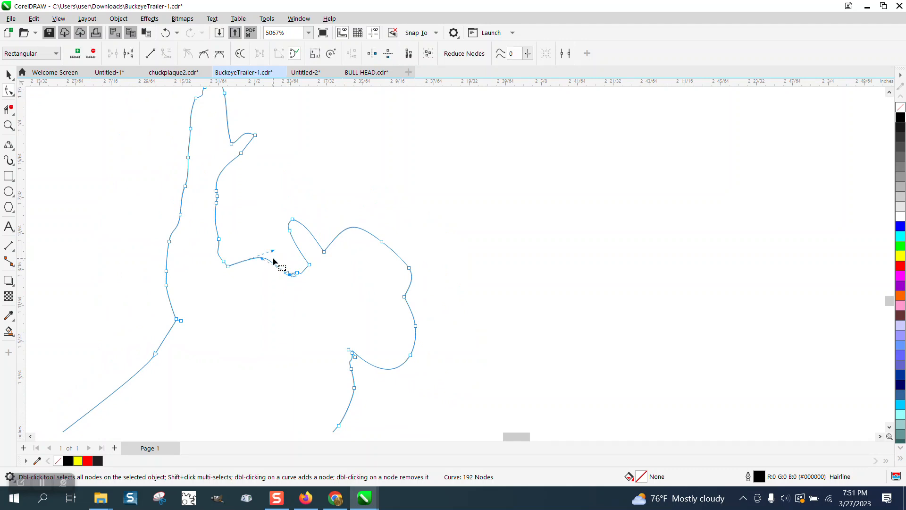
{"action": "left_click_drag", "start_coordinate": [260, 259], "coordinate": [263, 266]}
{"action": "left_click_drag", "start_coordinate": [272, 251], "coordinate": [273, 256]}
{"action": "left_click_drag", "start_coordinate": [234, 195], "coordinate": [214, 214]}
{"action": "key", "text": "Delete"}
- Compare the reworked outline with the bull rider in the small Buckeye Trailers logo
{"action": "scroll", "coordinate": [263, 260], "scroll_direction": "down", "scroll_amount": 3}
{"action": "scroll", "coordinate": [356, 278], "scroll_direction": "down", "scroll_amount": 5}
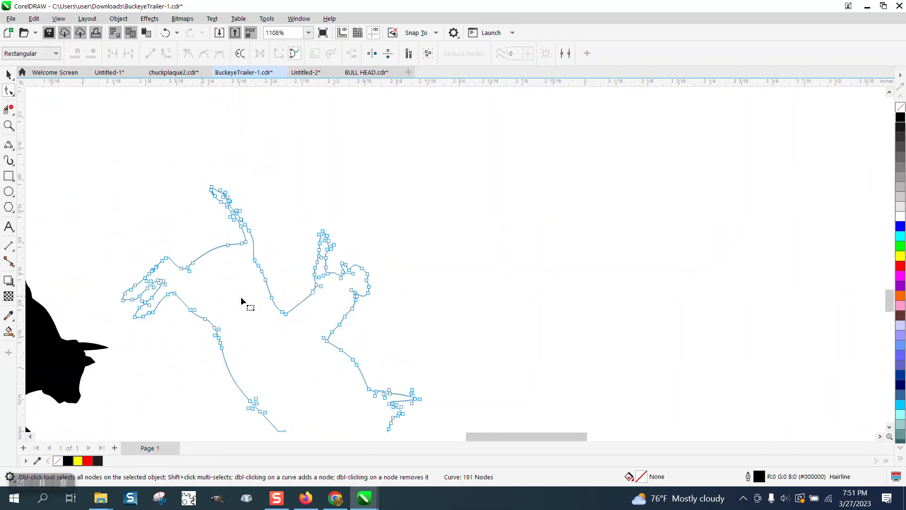
{"action": "scroll", "coordinate": [313, 319], "scroll_direction": "down", "scroll_amount": 3}
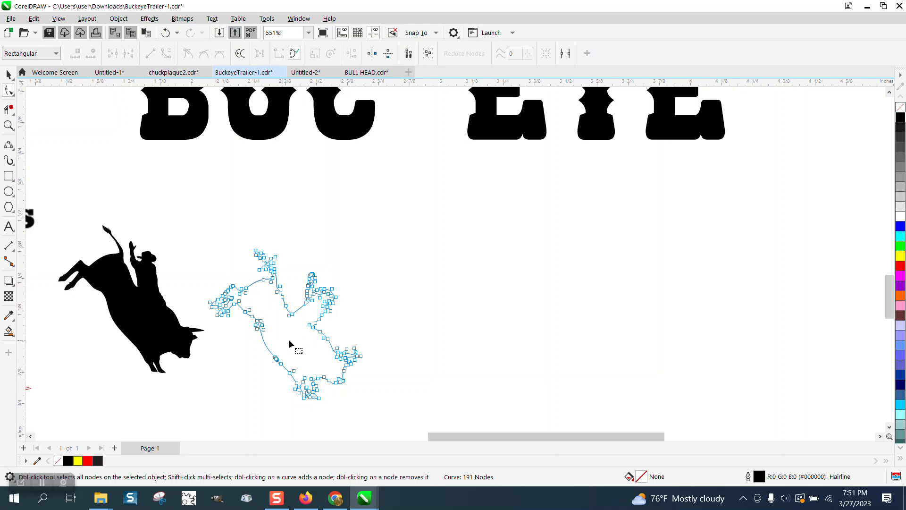
{"action": "scroll", "coordinate": [289, 341], "scroll_direction": "down", "scroll_amount": 3}
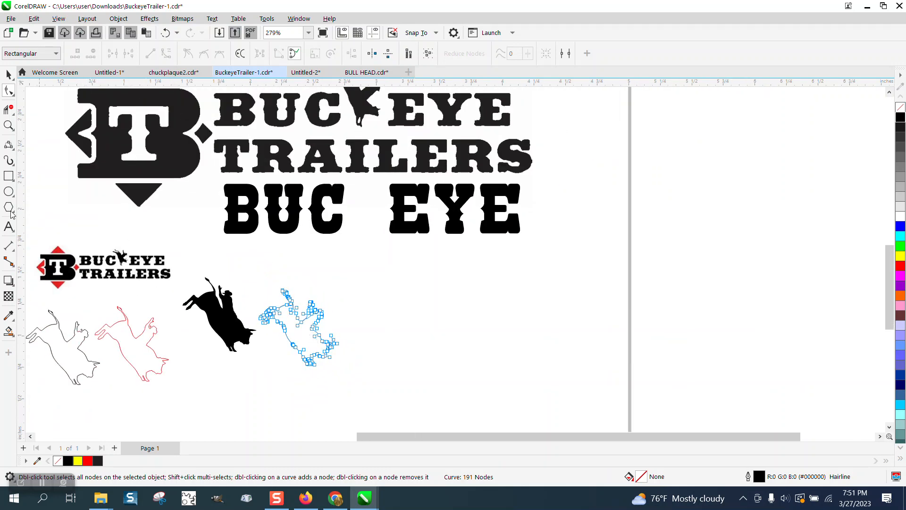
{"action": "left_click", "coordinate": [8, 125]}
{"action": "left_click_drag", "start_coordinate": [189, 291], "coordinate": [189, 292]}
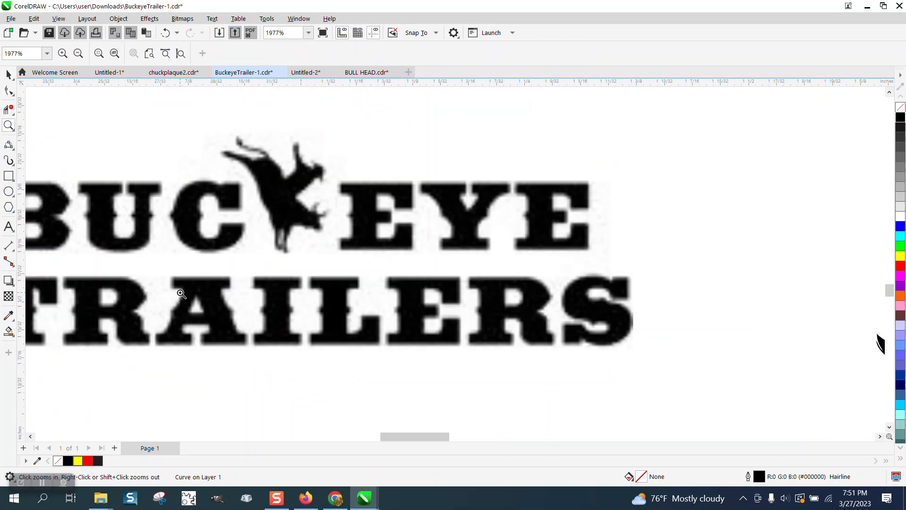
{"action": "scroll", "coordinate": [184, 294], "scroll_direction": "down", "scroll_amount": 7}
- Delete the nodes along the bull's belly between the hind and front legs, undoing a deletion along the way
{"action": "left_click_drag", "start_coordinate": [360, 299], "coordinate": [453, 386]}
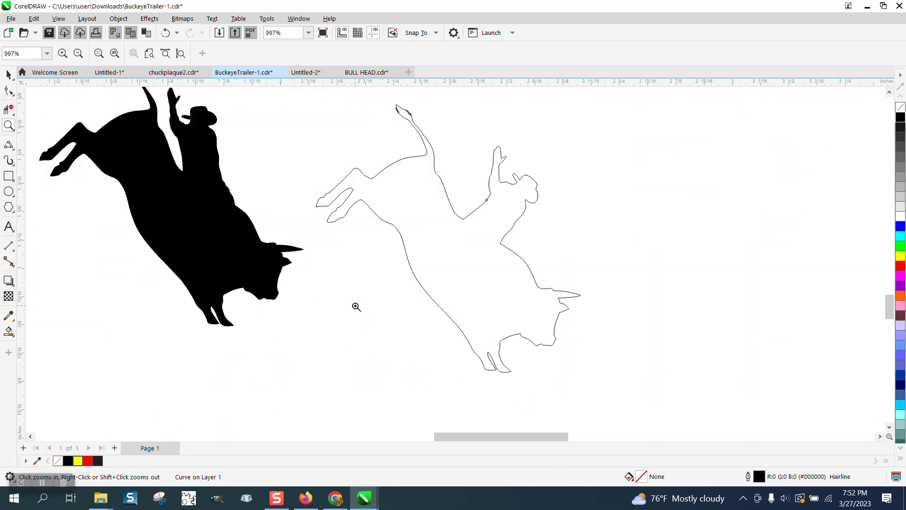
{"action": "key", "text": "F10"}
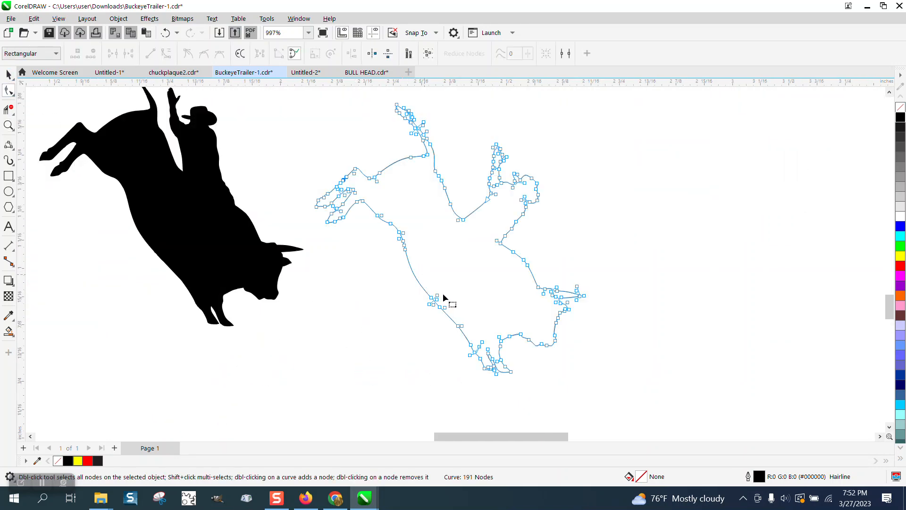
{"action": "left_click_drag", "start_coordinate": [380, 269], "coordinate": [380, 269]}
{"action": "key", "text": "Delete"}
{"action": "left_click_drag", "start_coordinate": [467, 285], "coordinate": [406, 329]}
{"action": "key", "text": "Delete"}
{"action": "left_click", "coordinate": [165, 33]}
{"action": "key", "text": "Delete"}
{"action": "left_click_drag", "start_coordinate": [398, 325], "coordinate": [462, 296]}
- Delete the surplus nodes where the hind leg meets the belly and reshape the remaining corner with its node and handle
{"action": "left_click", "coordinate": [457, 325]}
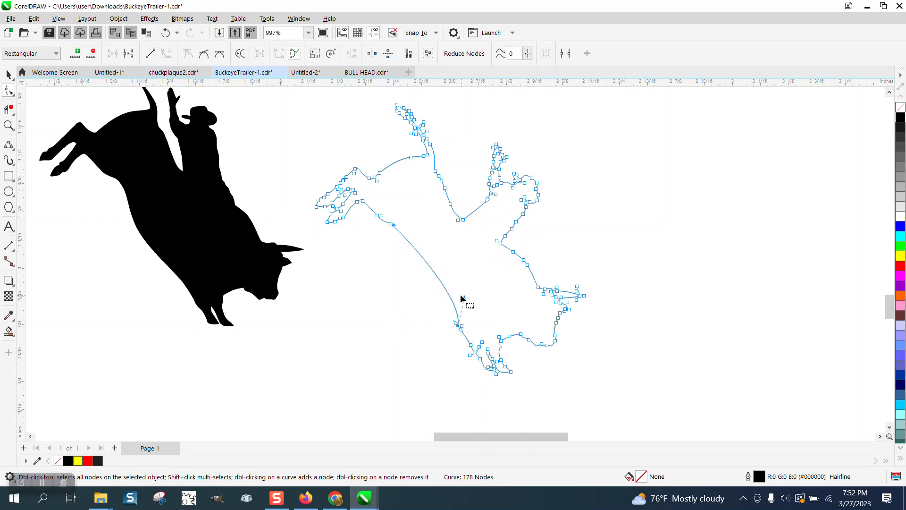
{"action": "double_click", "coordinate": [381, 216]}
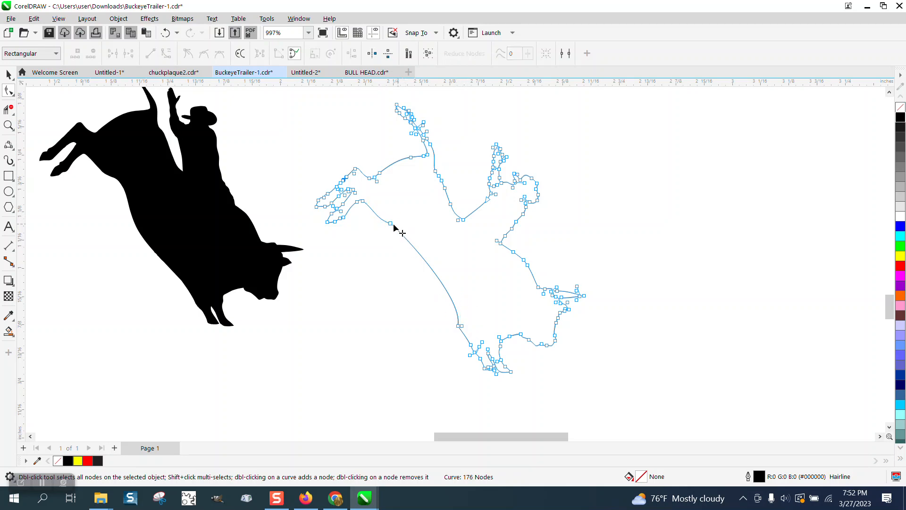
{"action": "left_click", "coordinate": [391, 218]}
{"action": "left_click_drag", "start_coordinate": [376, 214], "coordinate": [374, 219]}
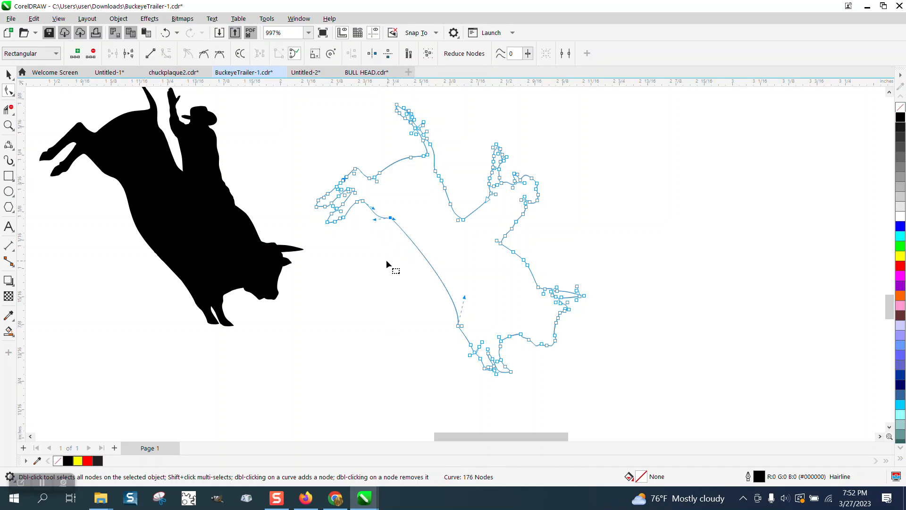
- Bridge the bull's rump and the lower hind leg with a 3-point curve, then delete the upper hind leg's segments
{"action": "left_click", "coordinate": [9, 125]}
{"action": "left_click", "coordinate": [411, 254]}
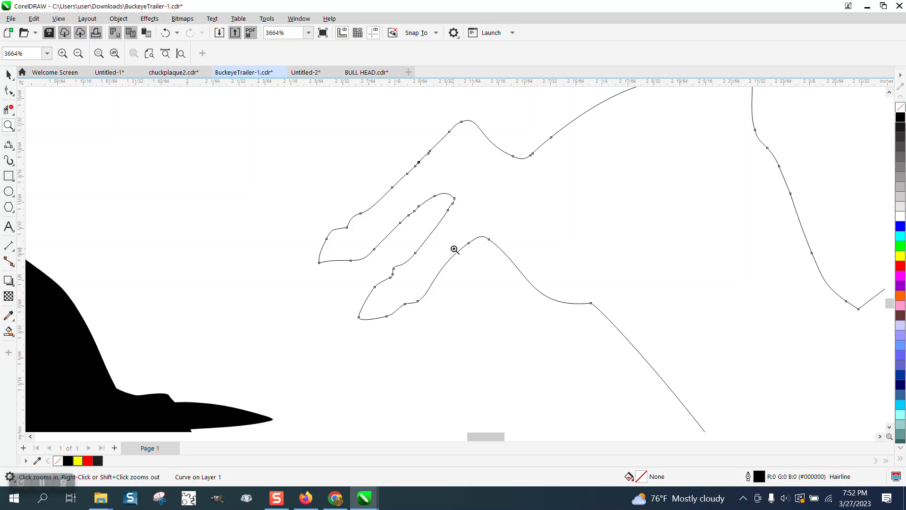
{"action": "left_click", "coordinate": [13, 152]}
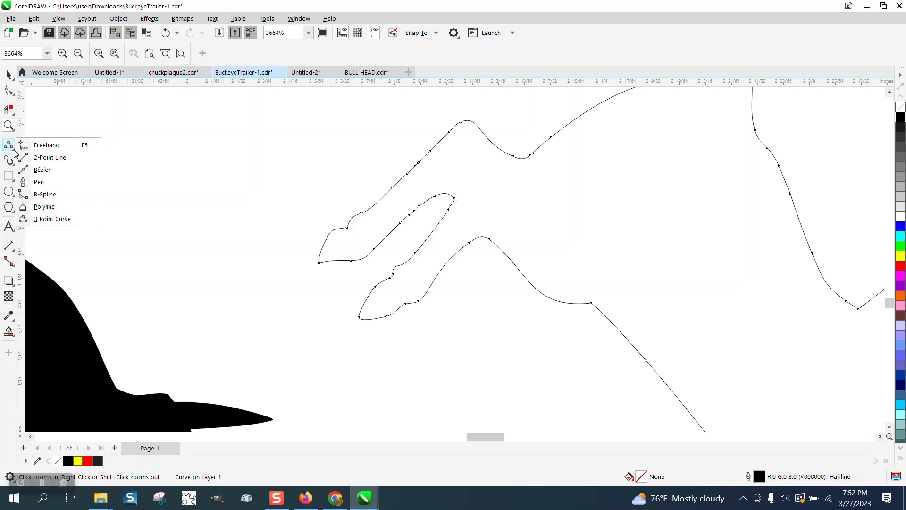
{"action": "left_click", "coordinate": [62, 219]}
{"action": "left_click_drag", "start_coordinate": [530, 156], "coordinate": [475, 183]}
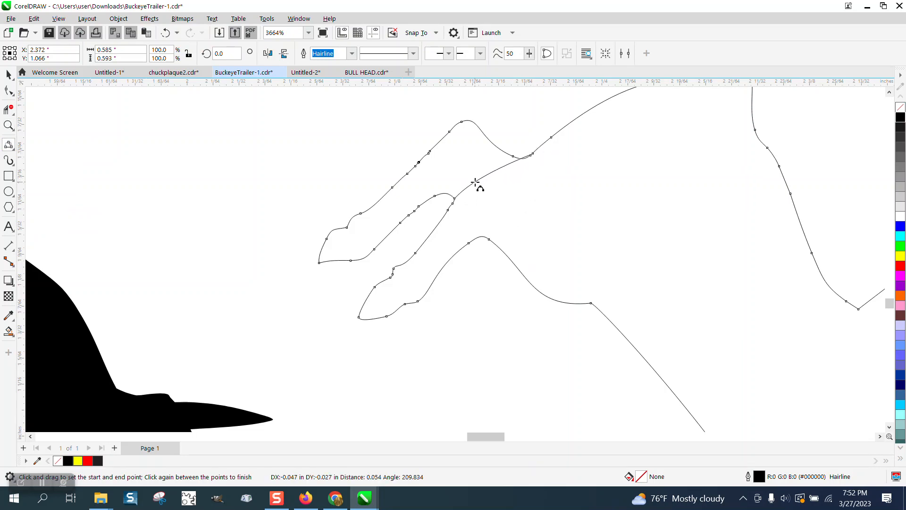
{"action": "left_click", "coordinate": [475, 182]}
{"action": "left_click", "coordinate": [9, 110]}
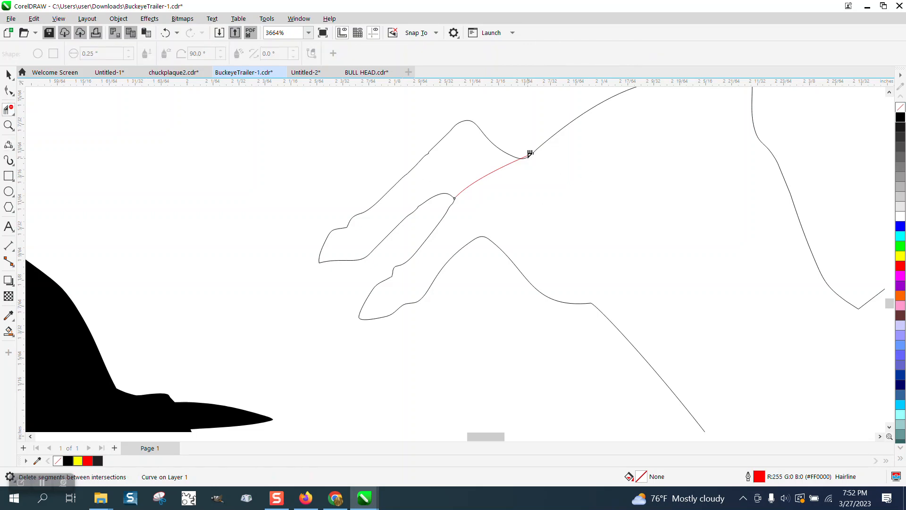
{"action": "left_click", "coordinate": [499, 148]}
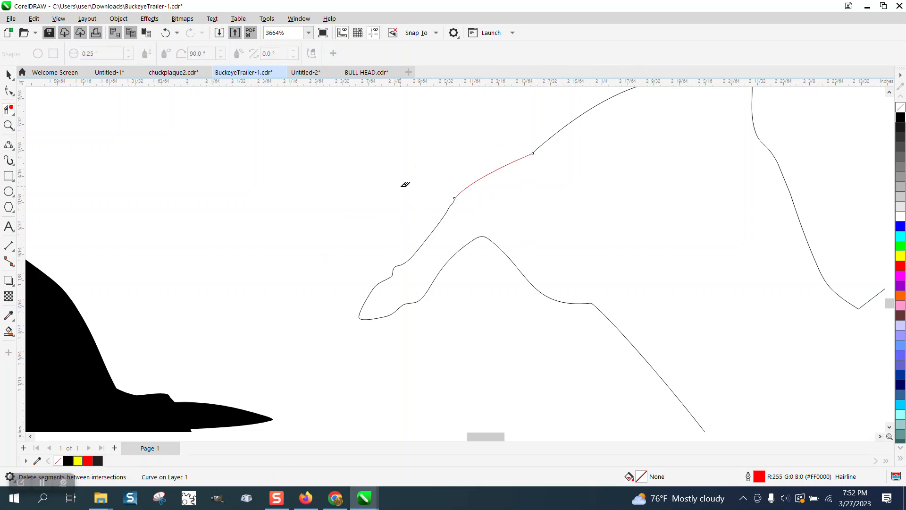
- Compare the single-legged outline with the bull rider in the small Buckeye Trailers logo and the black silhouette
{"action": "scroll", "coordinate": [405, 184], "scroll_direction": "down", "scroll_amount": 5}
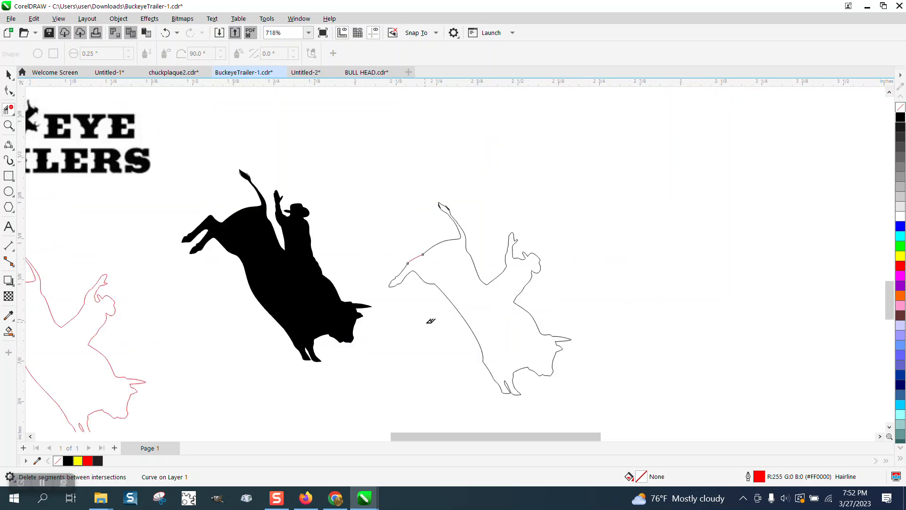
{"action": "scroll", "coordinate": [431, 320], "scroll_direction": "down", "scroll_amount": 2}
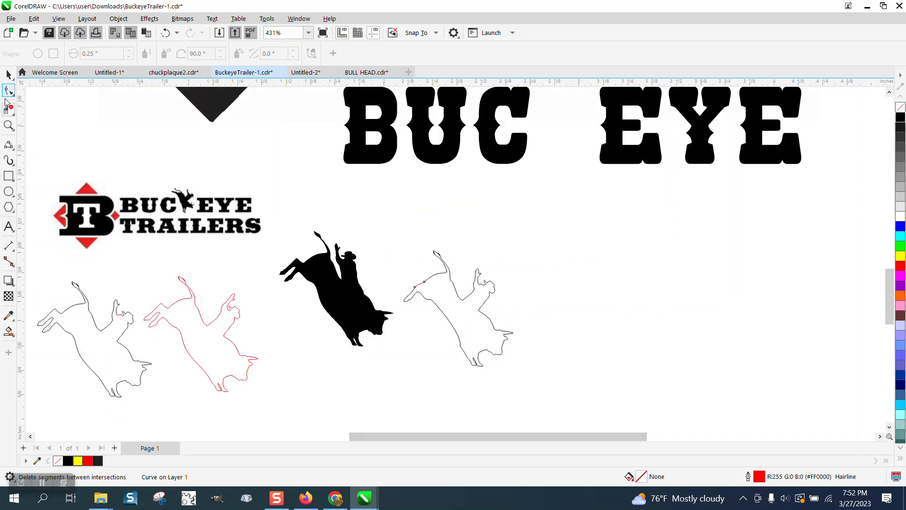
{"action": "left_click", "coordinate": [8, 126]}
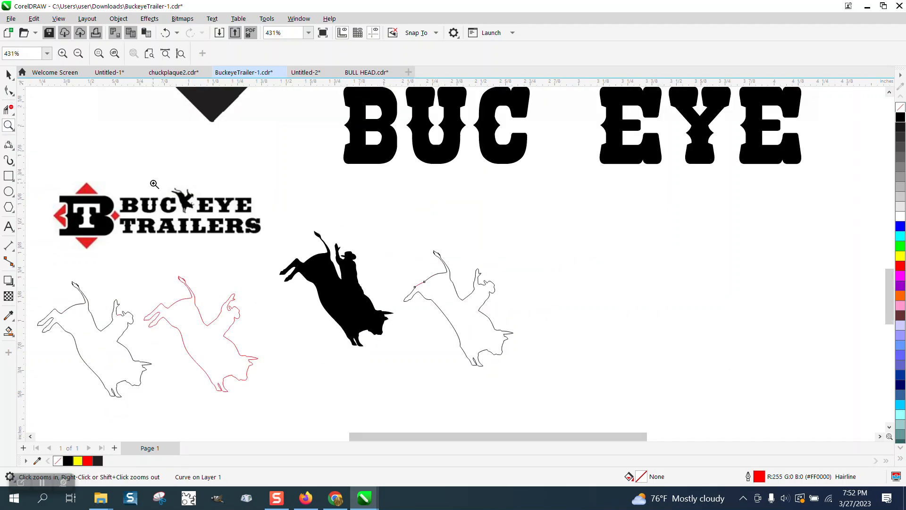
{"action": "left_click_drag", "start_coordinate": [153, 183], "coordinate": [230, 220]}
{"action": "scroll", "coordinate": [239, 225], "scroll_direction": "down", "scroll_amount": 6}
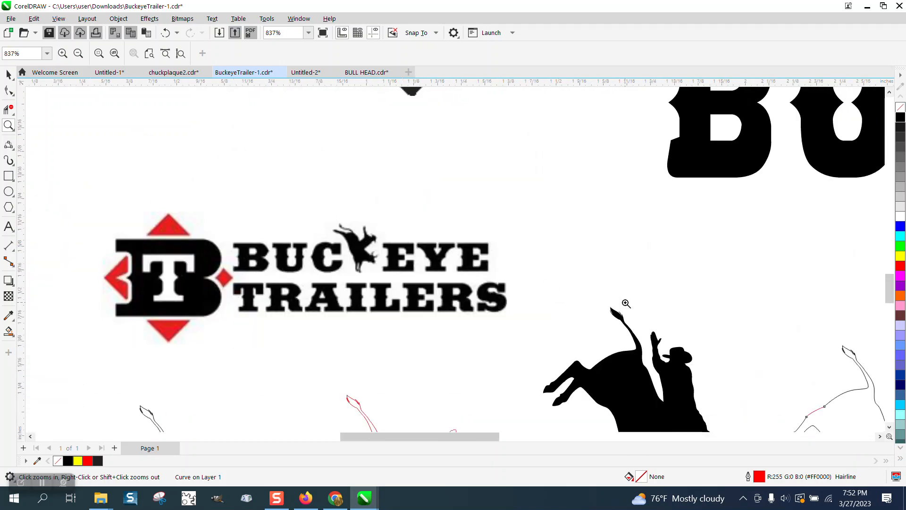
{"action": "scroll", "coordinate": [625, 304], "scroll_direction": "down", "scroll_amount": 1}
{"action": "left_click_drag", "start_coordinate": [559, 318], "coordinate": [636, 374]}
{"action": "scroll", "coordinate": [573, 298], "scroll_direction": "down", "scroll_amount": 1}
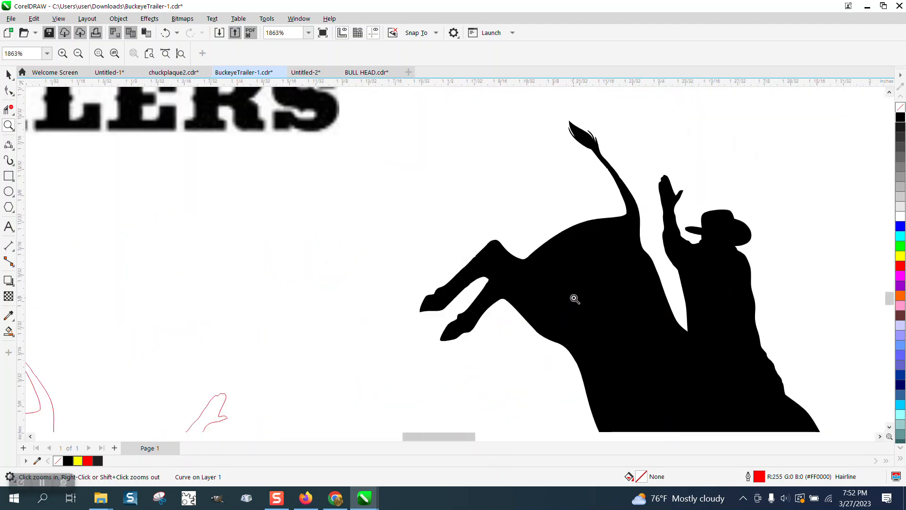
- Draw a straight 2-point line across the top of the hind leg and Smart Fill the enclosed leg in red
{"action": "scroll", "coordinate": [574, 298], "scroll_direction": "down", "scroll_amount": 4}
{"action": "left_click_drag", "start_coordinate": [764, 351], "coordinate": [765, 351]}
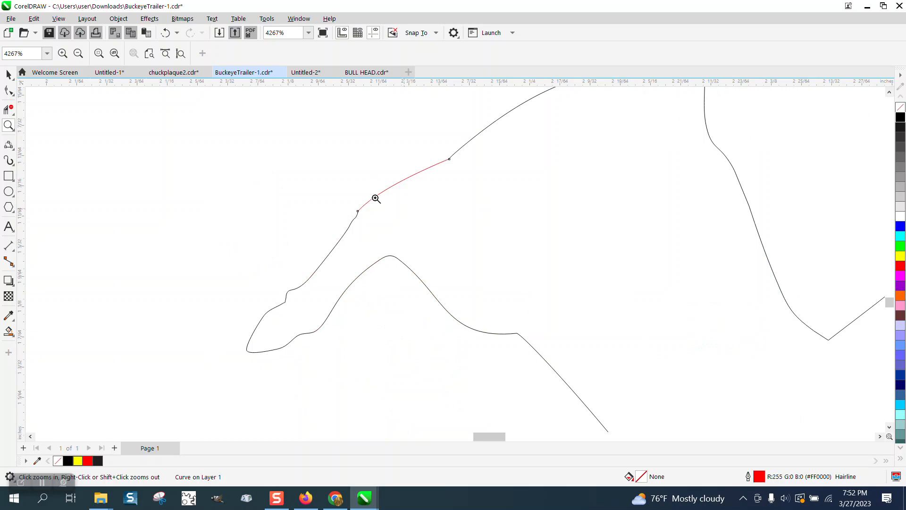
{"action": "left_click", "coordinate": [16, 151]}
{"action": "left_click", "coordinate": [52, 157]}
{"action": "left_click_drag", "start_coordinate": [450, 160], "coordinate": [392, 256]}
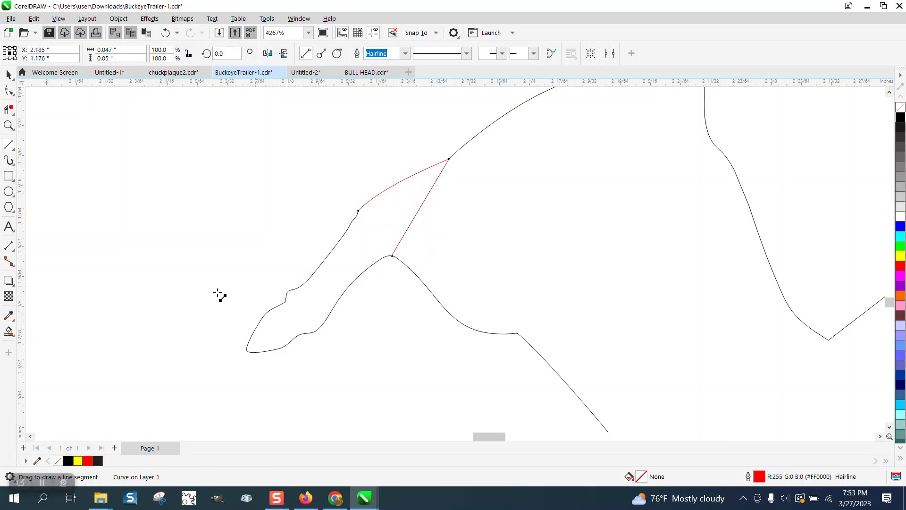
{"action": "left_click", "coordinate": [9, 330]}
{"action": "left_click", "coordinate": [312, 283]}
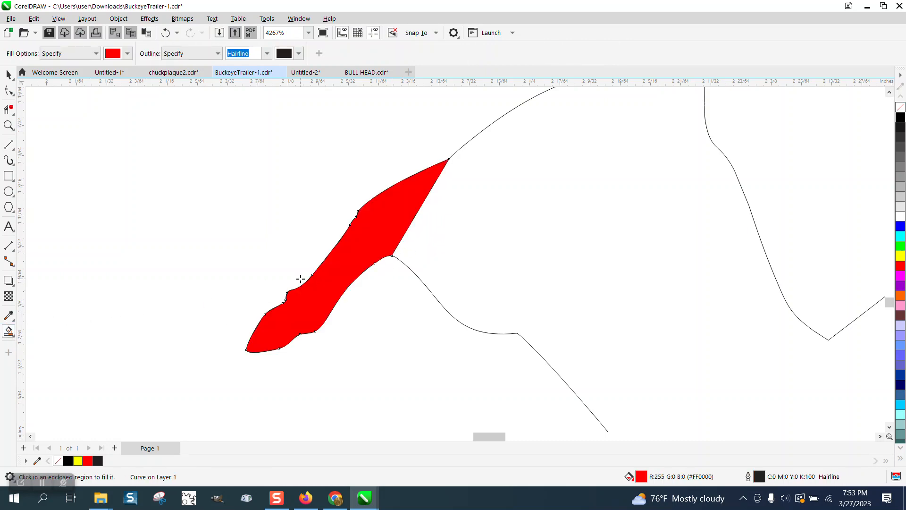
- Move the filled leg off the body, delete the original leg's segments and clear the moved leg's fill
{"action": "left_click", "coordinate": [9, 74]}
{"action": "left_click_drag", "start_coordinate": [364, 227], "coordinate": [284, 202]}
{"action": "left_click", "coordinate": [8, 109]}
{"action": "left_click_drag", "start_coordinate": [368, 268], "coordinate": [368, 268]}
{"action": "left_click", "coordinate": [9, 75]}
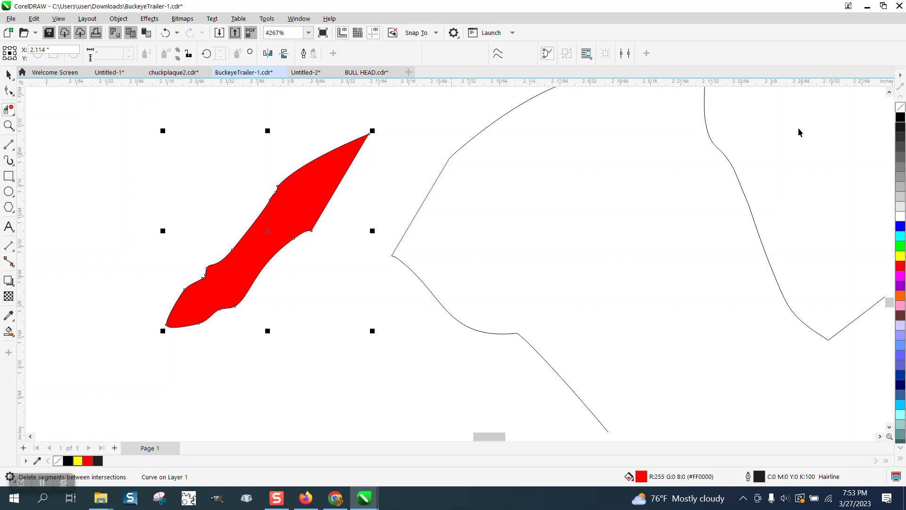
{"action": "left_click", "coordinate": [900, 107]}
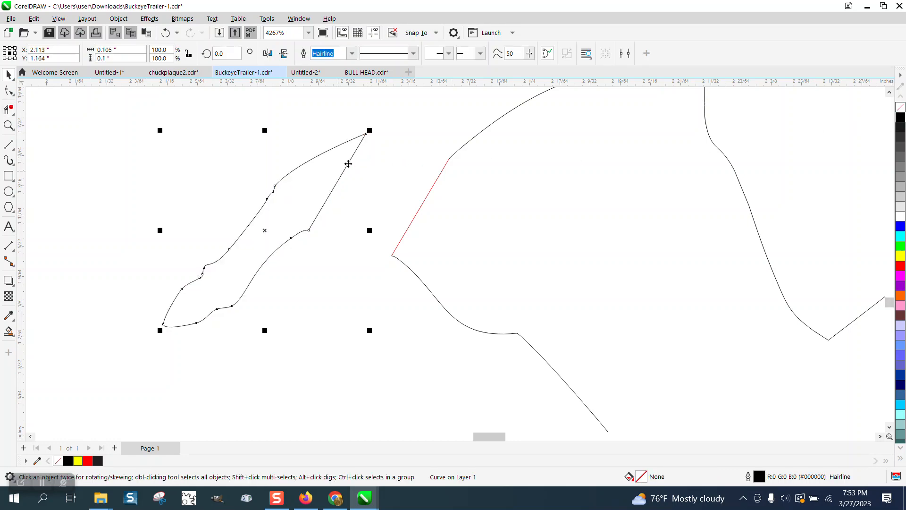
- Rotate the detached hind leg to about 308 degrees and place it so its upper end overlaps the body's cut line
{"action": "scroll", "coordinate": [359, 180], "scroll_direction": "down", "scroll_amount": 3}
{"action": "left_click", "coordinate": [364, 159]}
{"action": "left_click_drag", "start_coordinate": [363, 159], "coordinate": [405, 212]}
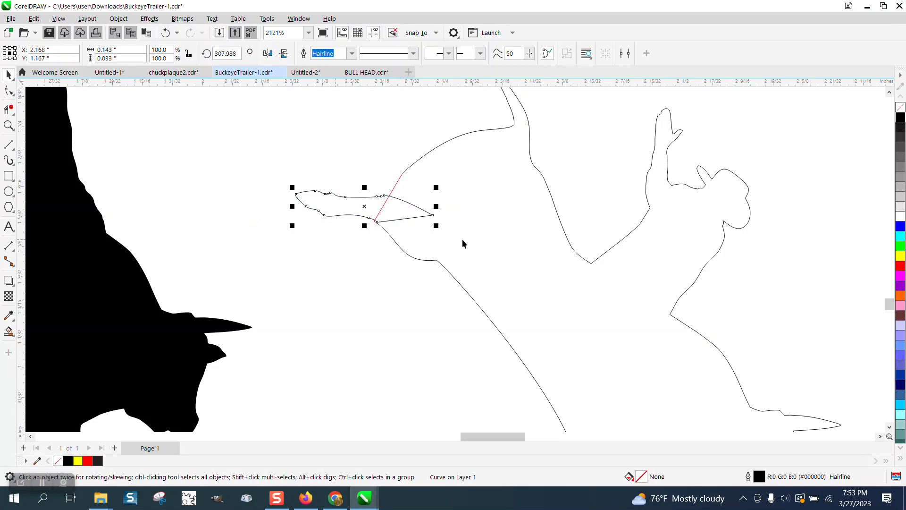
{"action": "left_click", "coordinate": [9, 124]}
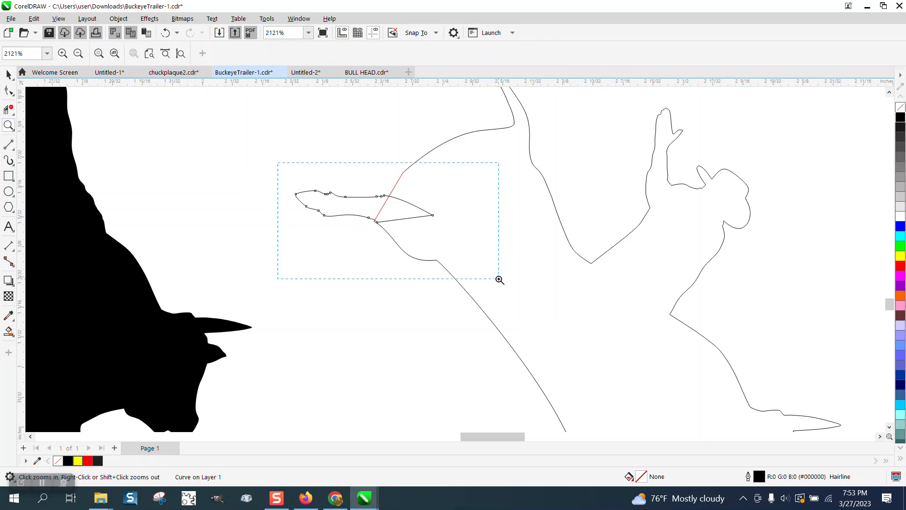
{"action": "left_click_drag", "start_coordinate": [499, 279], "coordinate": [496, 277]}
{"action": "left_click", "coordinate": [8, 74]}
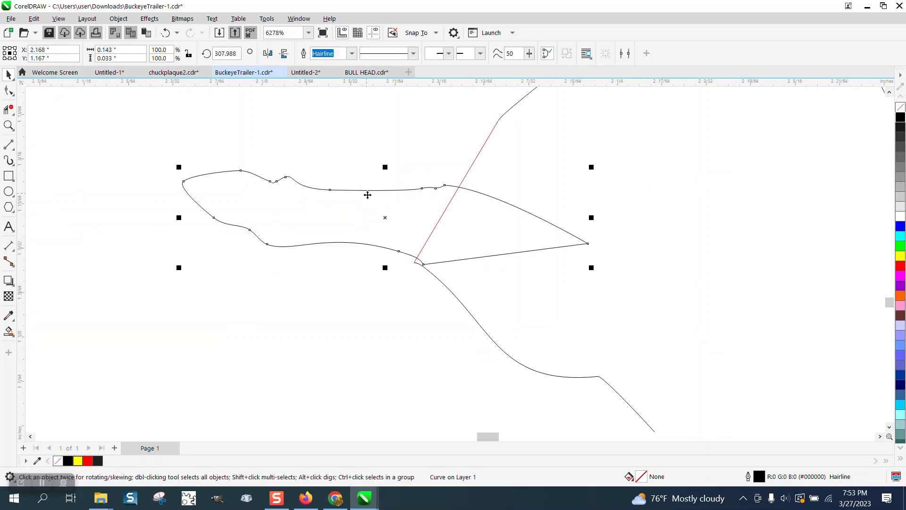
{"action": "left_click_drag", "start_coordinate": [385, 202], "coordinate": [344, 189]}
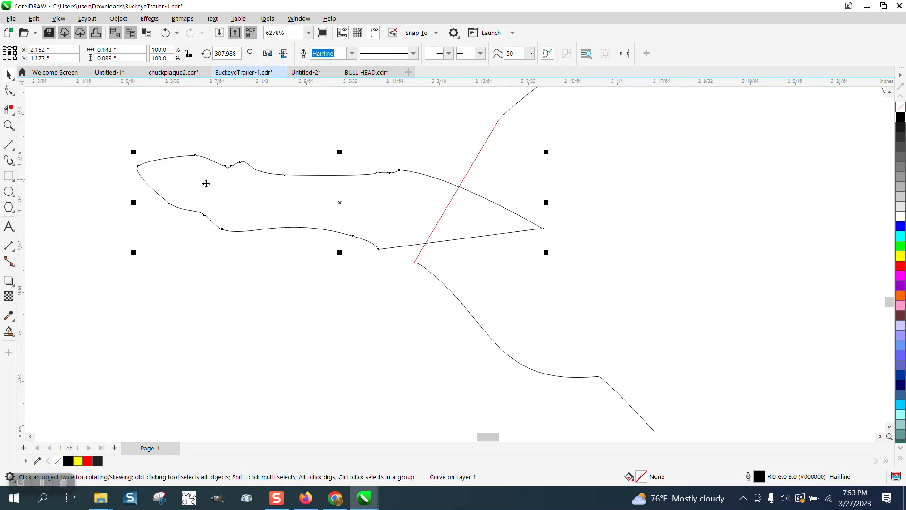
- Delete the overlapping line segments inside the joint between the hind leg and the body with Virtual Segment Delete
{"action": "left_click", "coordinate": [11, 110]}
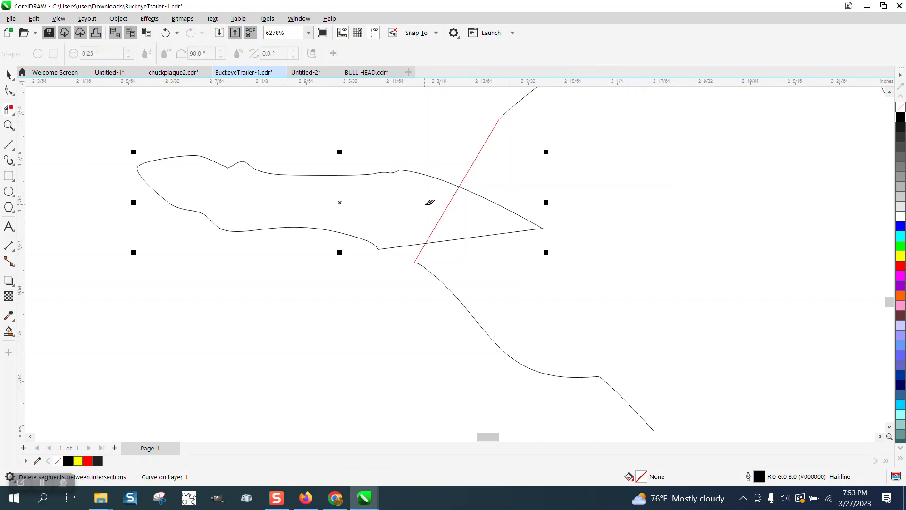
{"action": "left_click_drag", "start_coordinate": [428, 202], "coordinate": [540, 218]}
{"action": "scroll", "coordinate": [469, 233], "scroll_direction": "down", "scroll_amount": 1}
{"action": "scroll", "coordinate": [470, 233], "scroll_direction": "down", "scroll_amount": 1}
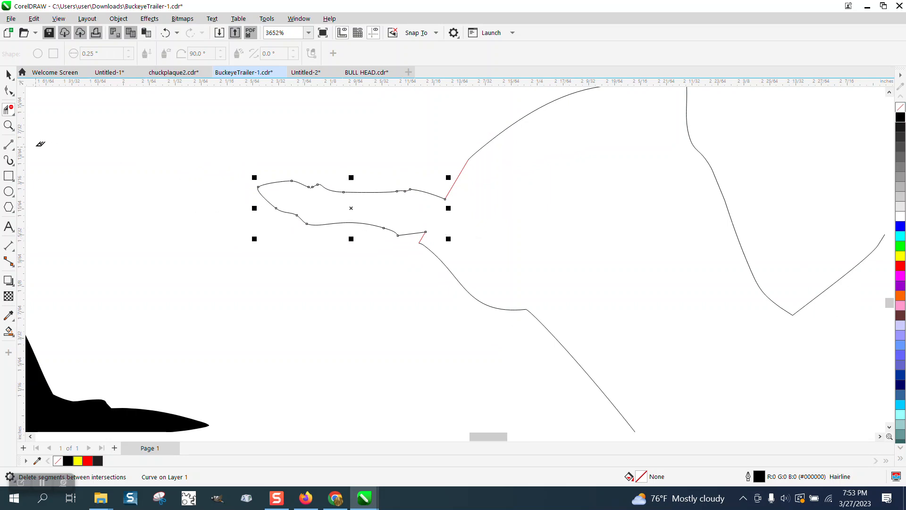
- Move the leg's lower end node onto the end of the belly curve and delete the leftover piece of the cut line
{"action": "left_click", "coordinate": [7, 125]}
{"action": "left_click_drag", "start_coordinate": [376, 210], "coordinate": [522, 298]}
{"action": "left_click", "coordinate": [8, 90]}
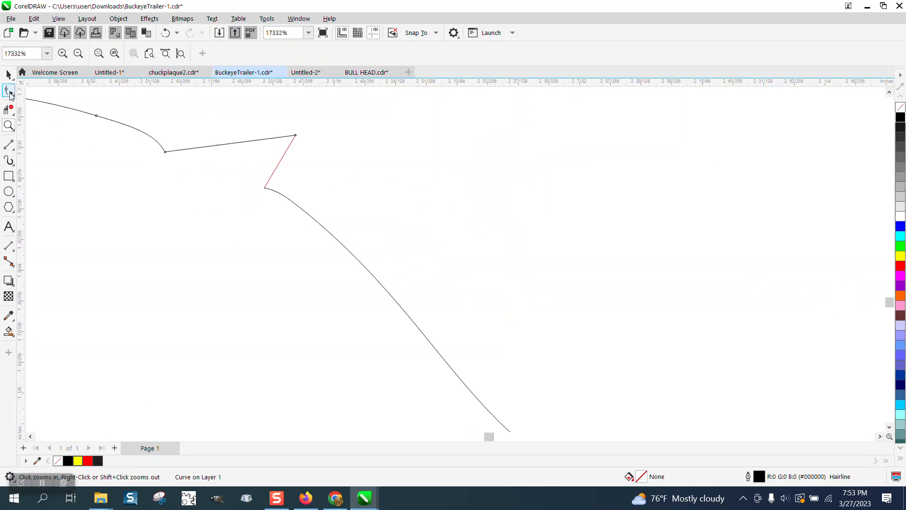
{"action": "left_click_drag", "start_coordinate": [295, 136], "coordinate": [267, 188]}
{"action": "left_click", "coordinate": [10, 112]}
{"action": "left_click_drag", "start_coordinate": [265, 136], "coordinate": [324, 169]}
{"action": "scroll", "coordinate": [288, 233], "scroll_direction": "down", "scroll_amount": 4}
{"action": "scroll", "coordinate": [283, 255], "scroll_direction": "down", "scroll_amount": 3}
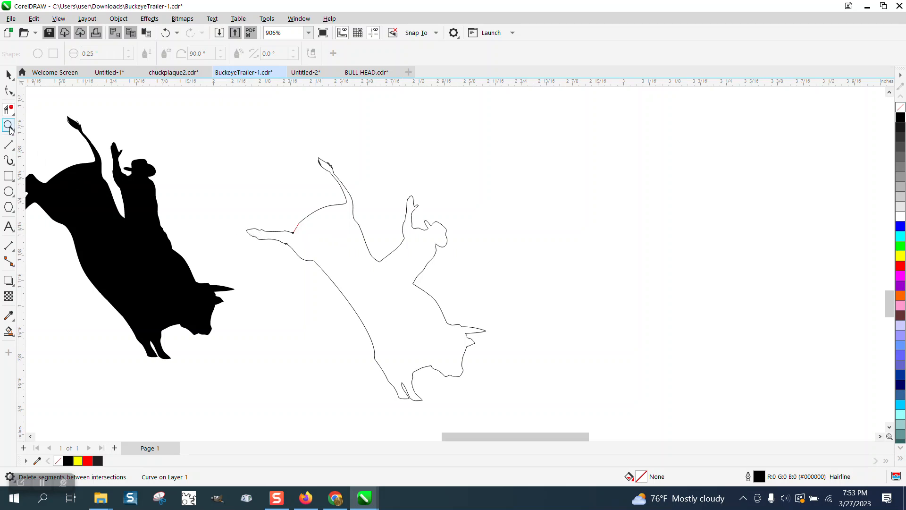
{"action": "left_click", "coordinate": [9, 125]}
{"action": "left_click_drag", "start_coordinate": [340, 329], "coordinate": [460, 417]}
{"action": "left_click", "coordinate": [9, 91]}
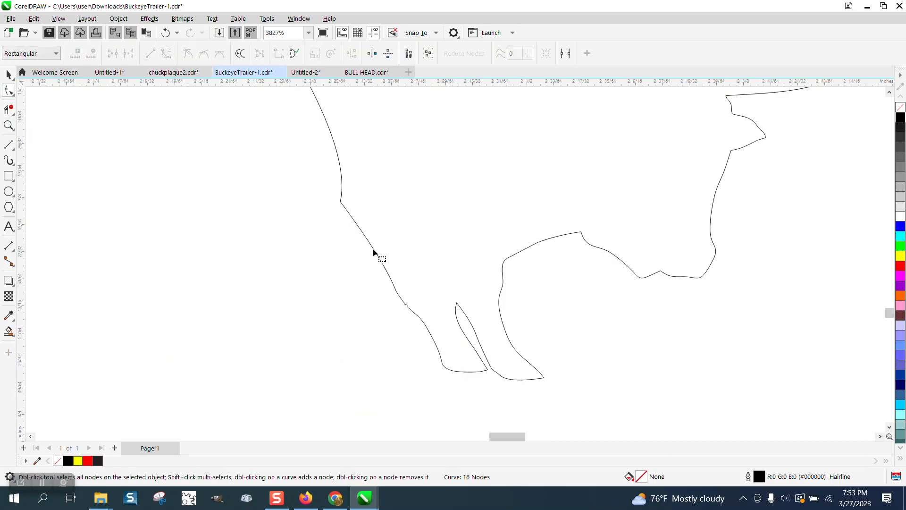
{"action": "left_click", "coordinate": [14, 95]}
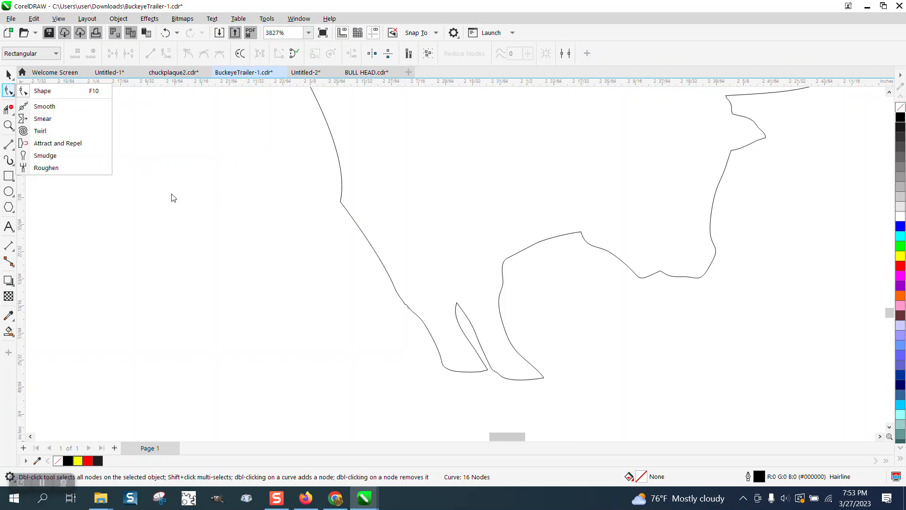
{"action": "left_click", "coordinate": [9, 74]}
- Smart Fill the whole bull-rider outline, move the filled copy beside the original and clear the copy's fill
{"action": "scroll", "coordinate": [228, 209], "scroll_direction": "down", "scroll_amount": 3}
{"action": "scroll", "coordinate": [229, 213], "scroll_direction": "down", "scroll_amount": 3}
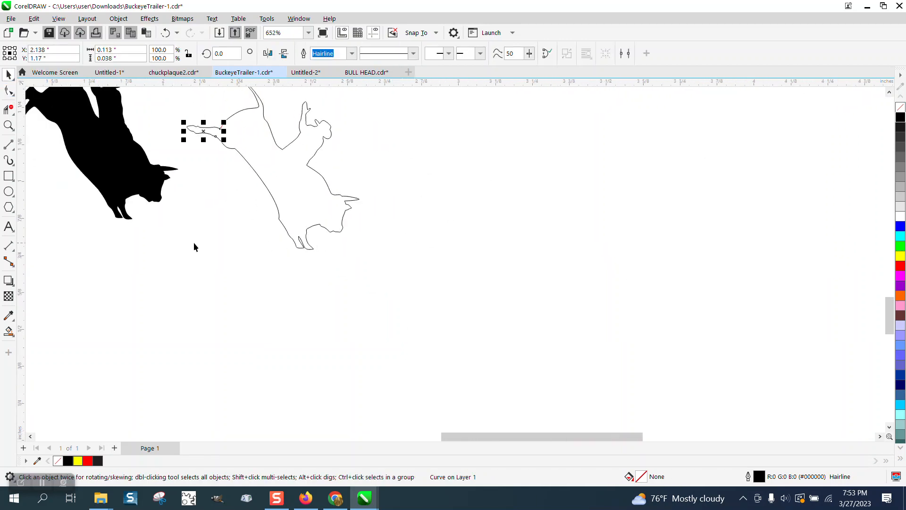
{"action": "left_click", "coordinate": [9, 331]}
{"action": "left_click", "coordinate": [299, 198]}
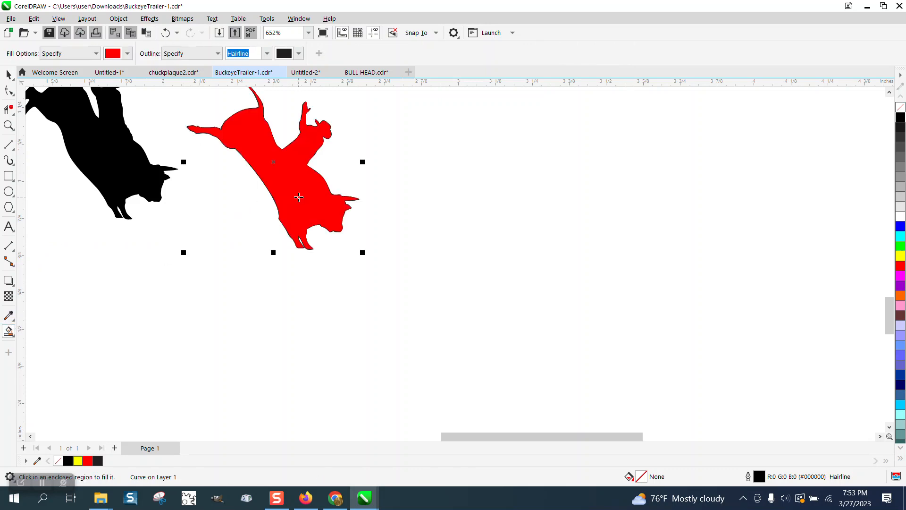
{"action": "left_click", "coordinate": [9, 75]}
{"action": "left_click_drag", "start_coordinate": [315, 173], "coordinate": [518, 202]}
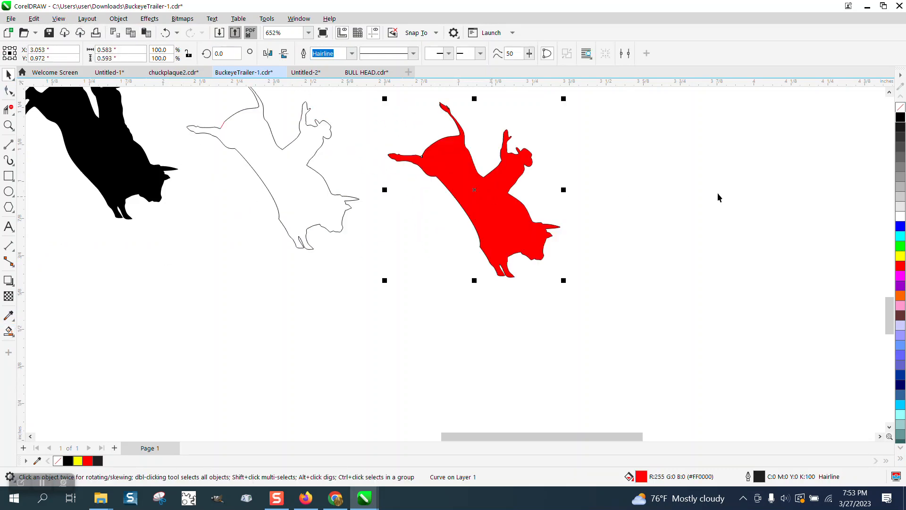
{"action": "left_click", "coordinate": [901, 110]}
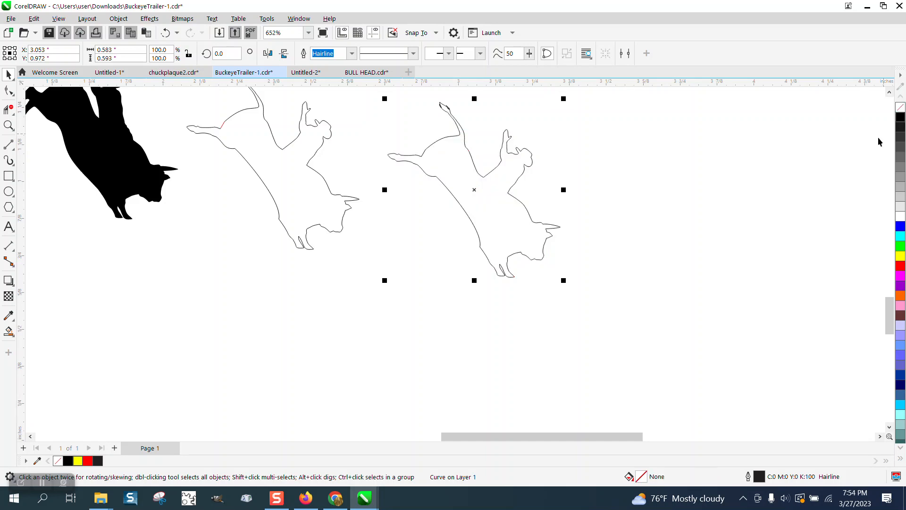
- Smooth part of the new bull-rider outline's edge with the Smooth tool
{"action": "left_click", "coordinate": [13, 94]}
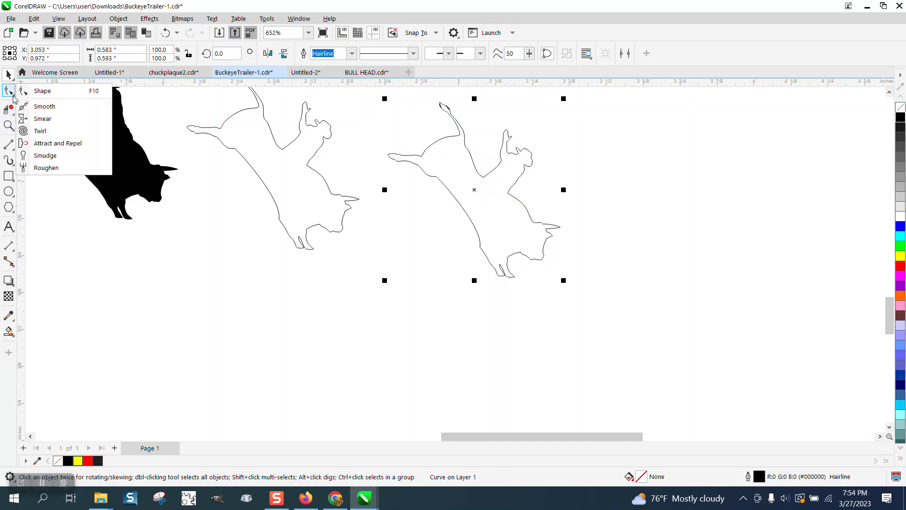
{"action": "left_click", "coordinate": [53, 106]}
{"action": "left_click", "coordinate": [8, 126]}
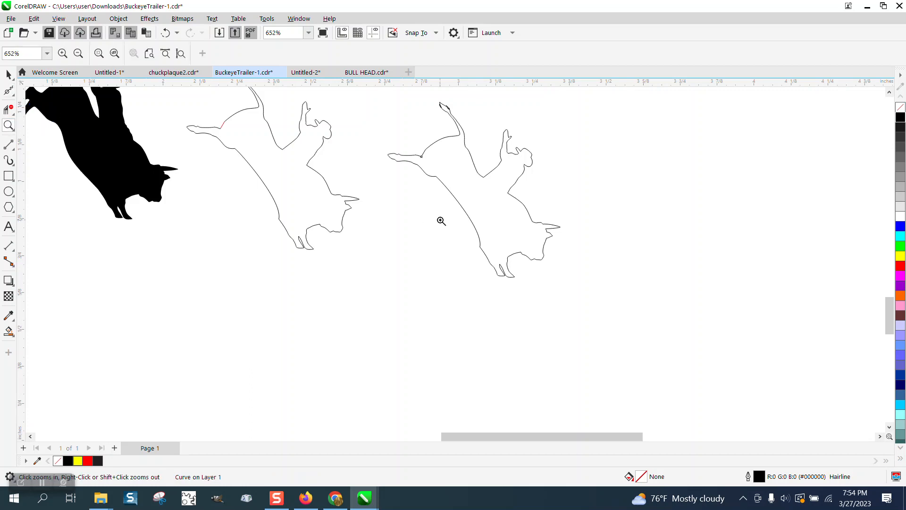
{"action": "left_click_drag", "start_coordinate": [570, 296], "coordinate": [570, 296]}
{"action": "left_click", "coordinate": [14, 97]}
{"action": "left_click", "coordinate": [53, 106]}
{"action": "mouse_move", "coordinate": [310, 219]}
{"action": "left_mouse_down"}
{"action": "mouse_move", "coordinate": [320, 225]}
{"action": "mouse_move", "coordinate": [312, 208]}
{"action": "left_mouse_up"}
- Compare the new outline's tail with the bull's tail in the small Buckeye Trailers logo
{"action": "scroll", "coordinate": [333, 266], "scroll_direction": "down", "scroll_amount": 1}
{"action": "scroll", "coordinate": [345, 274], "scroll_direction": "down", "scroll_amount": 7}
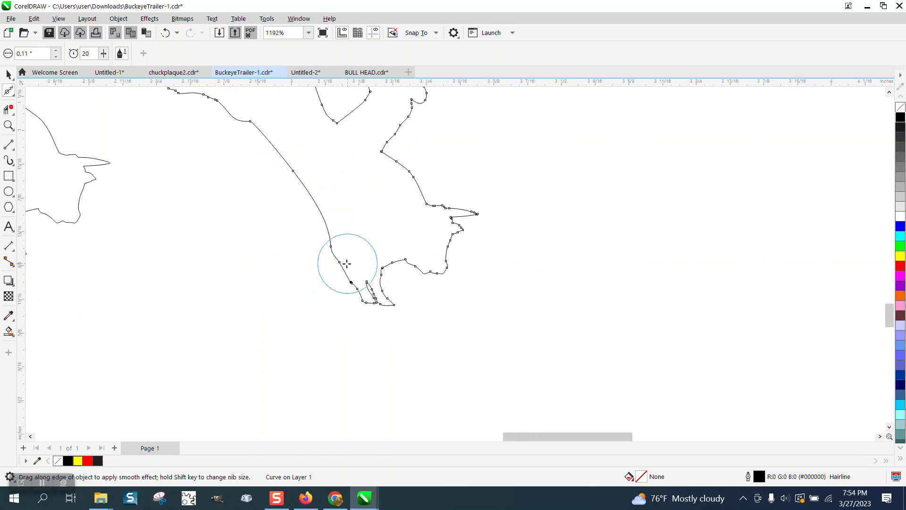
{"action": "left_click", "coordinate": [8, 125]}
{"action": "left_click_drag", "start_coordinate": [283, 100], "coordinate": [348, 143]}
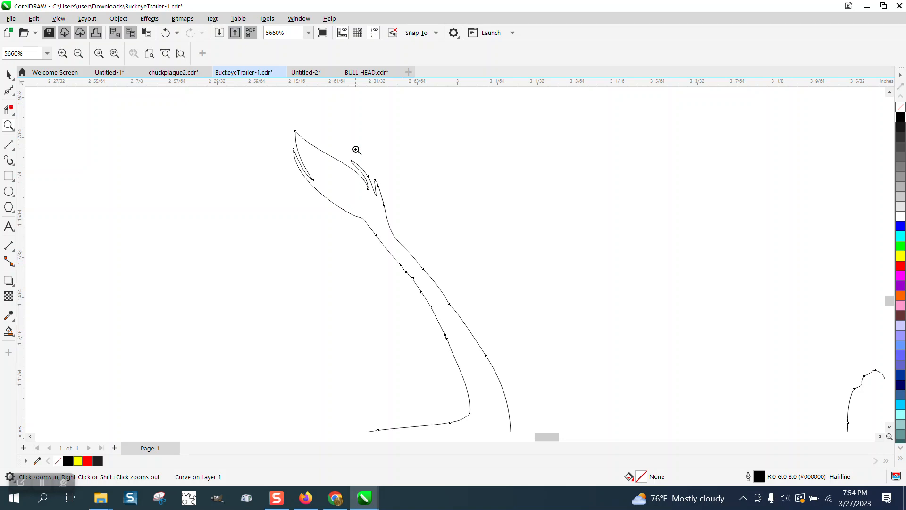
{"action": "scroll", "coordinate": [357, 150], "scroll_direction": "down", "scroll_amount": 14}
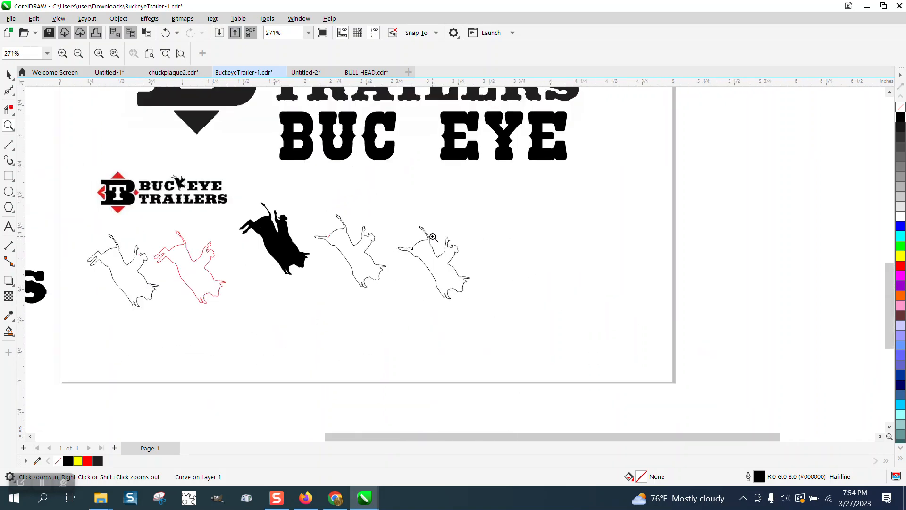
{"action": "left_click_drag", "start_coordinate": [158, 174], "coordinate": [197, 183]}
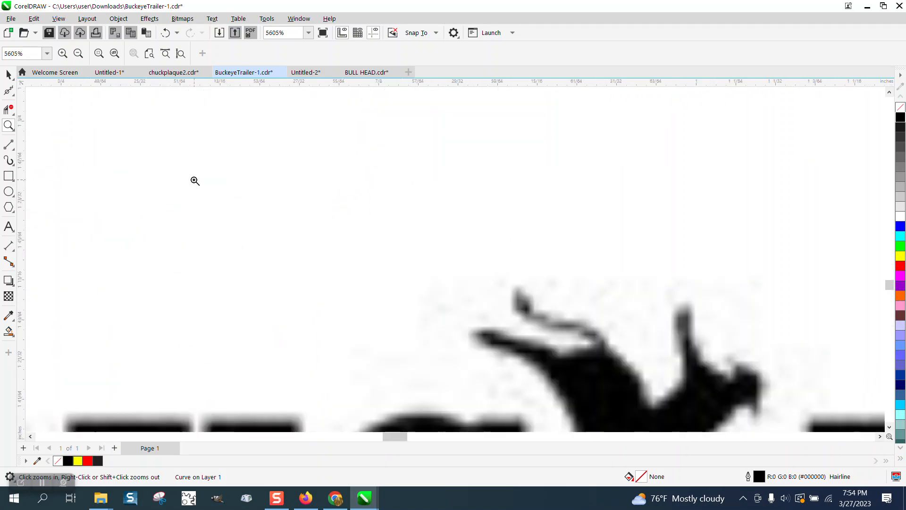
- Close the gaps on both sides of the bull's tail tuft with two 3-point curves that cut off the loose hair strands
{"action": "scroll", "coordinate": [189, 172], "scroll_direction": "down", "scroll_amount": 10}
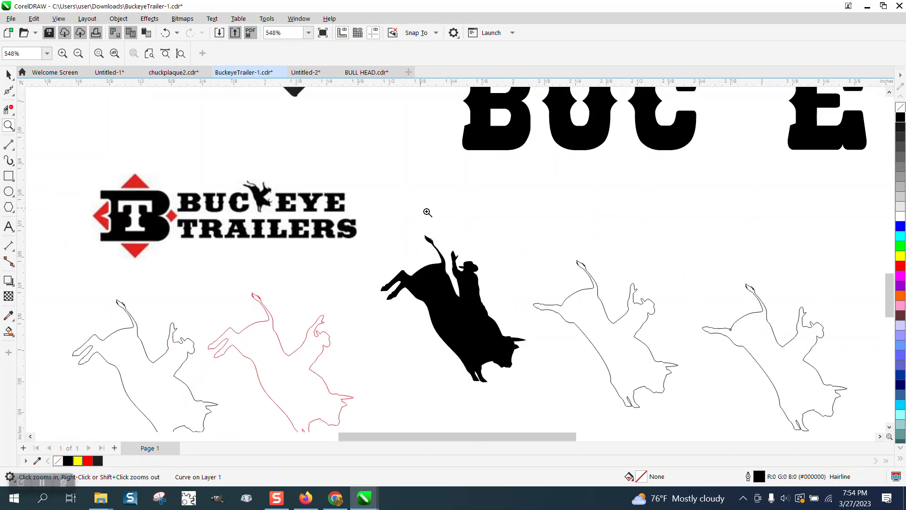
{"action": "left_click_drag", "start_coordinate": [550, 254], "coordinate": [598, 279]}
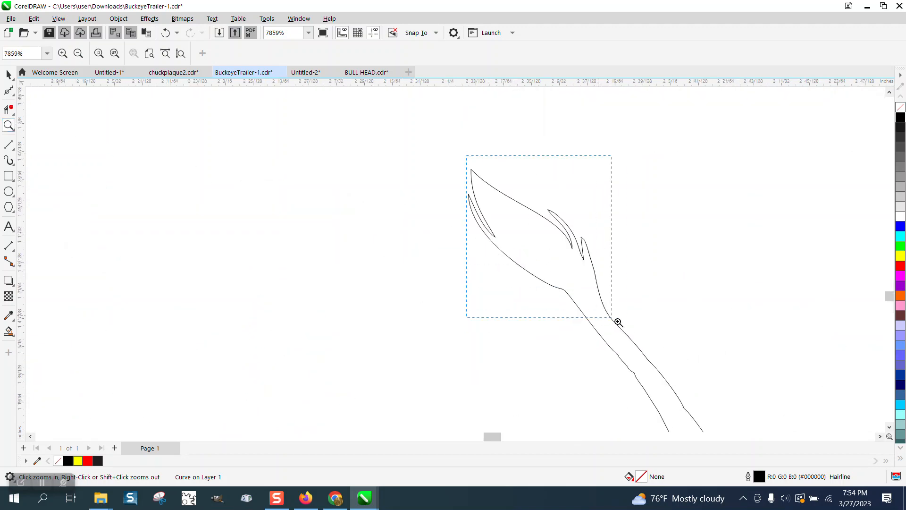
{"action": "left_click_drag", "start_coordinate": [618, 321], "coordinate": [619, 321]}
{"action": "left_click", "coordinate": [14, 148]}
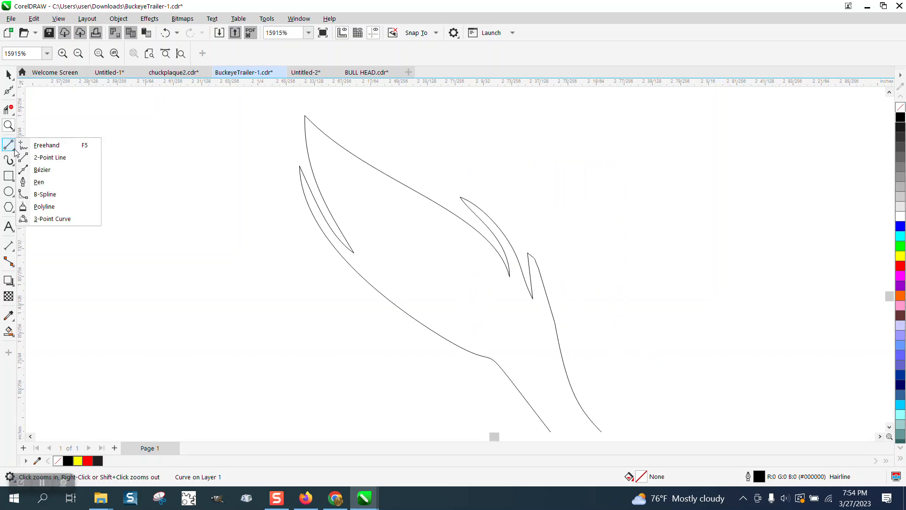
{"action": "left_click", "coordinate": [52, 219]}
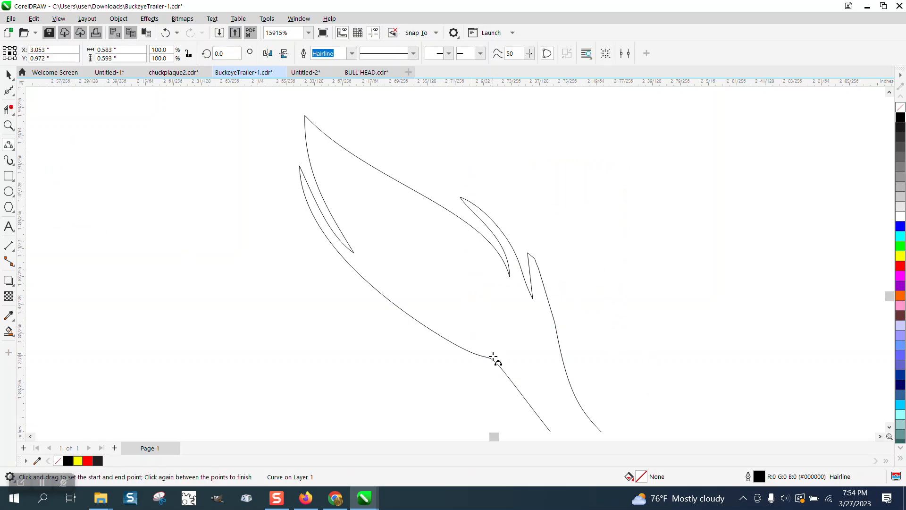
{"action": "left_click_drag", "start_coordinate": [493, 357], "coordinate": [360, 259]}
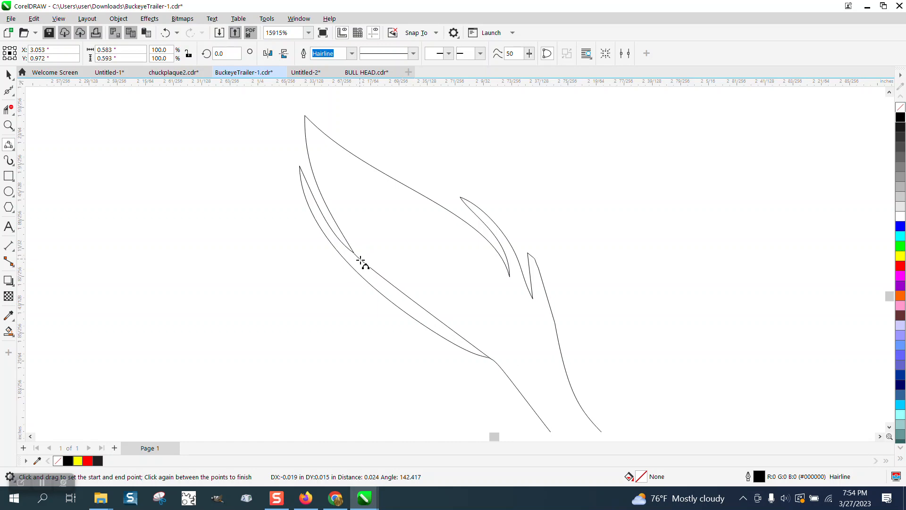
{"action": "left_click", "coordinate": [368, 270]}
{"action": "left_click_drag", "start_coordinate": [561, 350], "coordinate": [521, 289]}
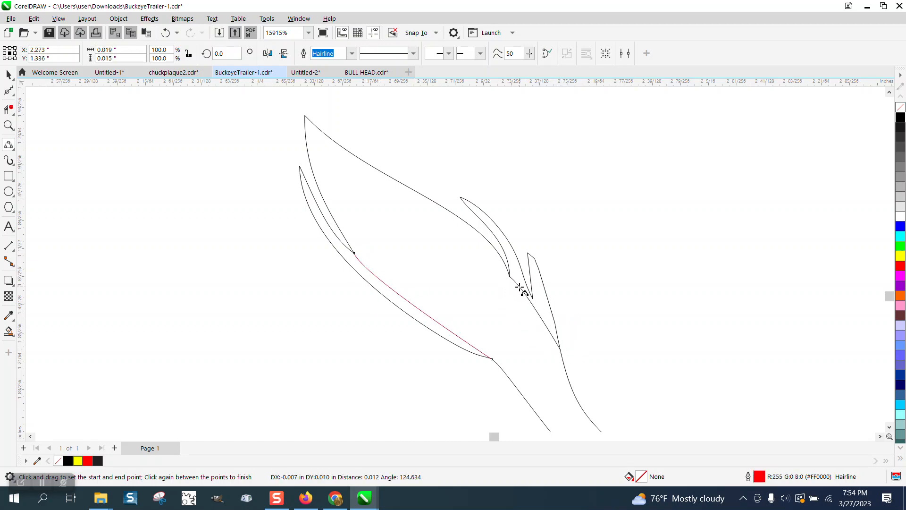
{"action": "left_click", "coordinate": [519, 287]}
- Smart Fill the closed bull-rider outline, move the filled copy clear of the other outlines and change its fill to black
{"action": "scroll", "coordinate": [296, 169], "scroll_direction": "down", "scroll_amount": 3}
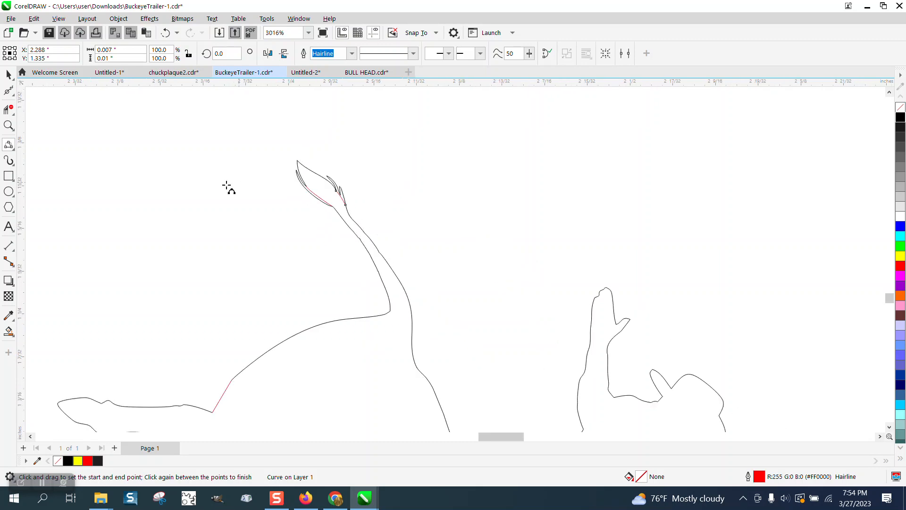
{"action": "left_click", "coordinate": [8, 332]}
{"action": "scroll", "coordinate": [271, 207], "scroll_direction": "down", "scroll_amount": 3}
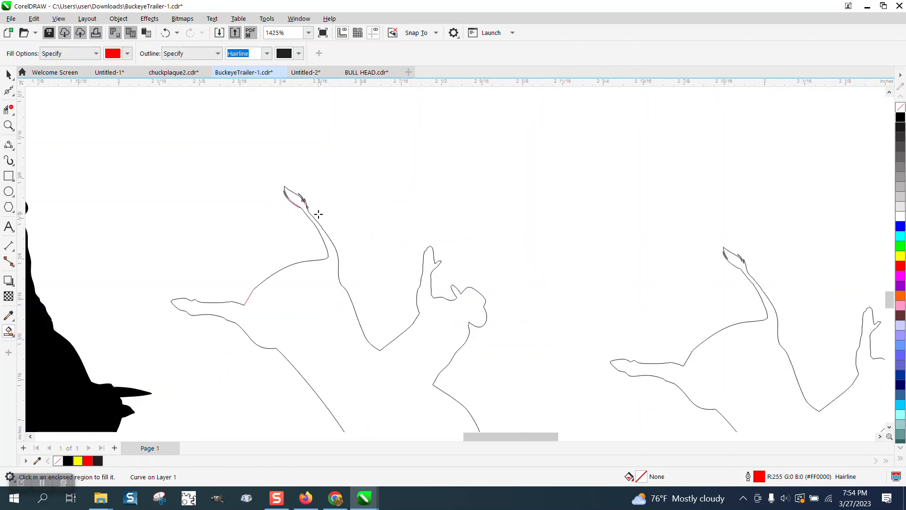
{"action": "left_click", "coordinate": [303, 271]}
{"action": "left_click", "coordinate": [9, 75]}
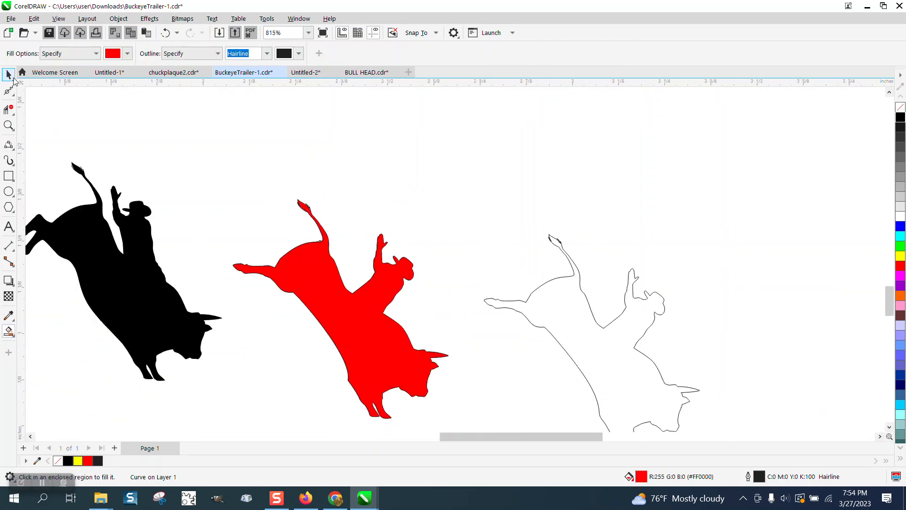
{"action": "left_click_drag", "start_coordinate": [341, 294], "coordinate": [728, 212]}
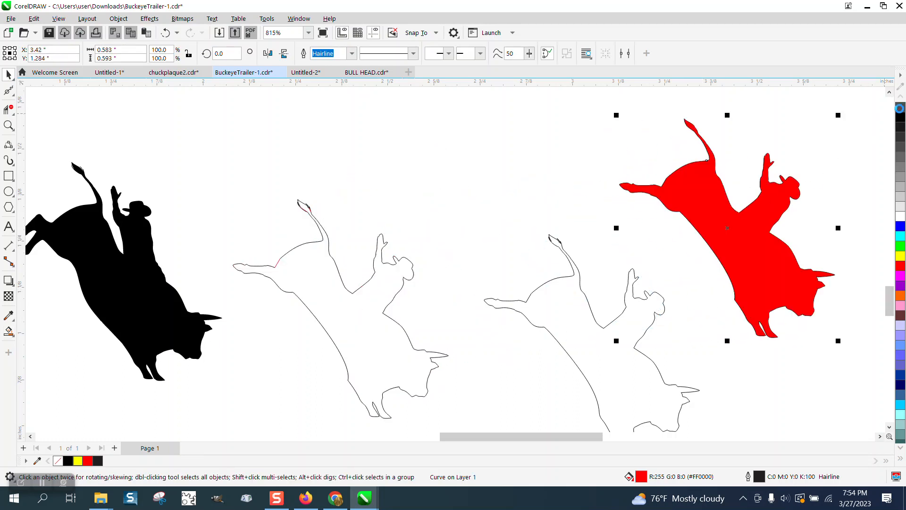
{"action": "left_click", "coordinate": [901, 108]}
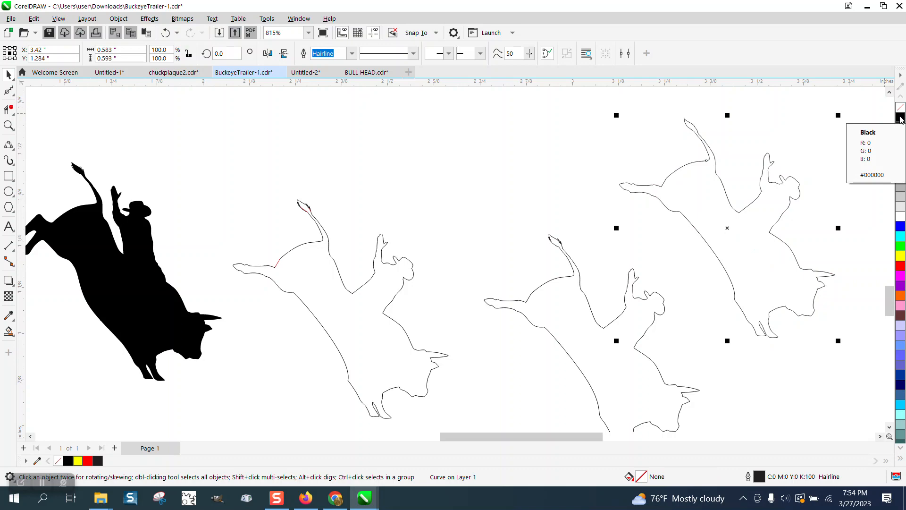
{"action": "left_click", "coordinate": [900, 118]}
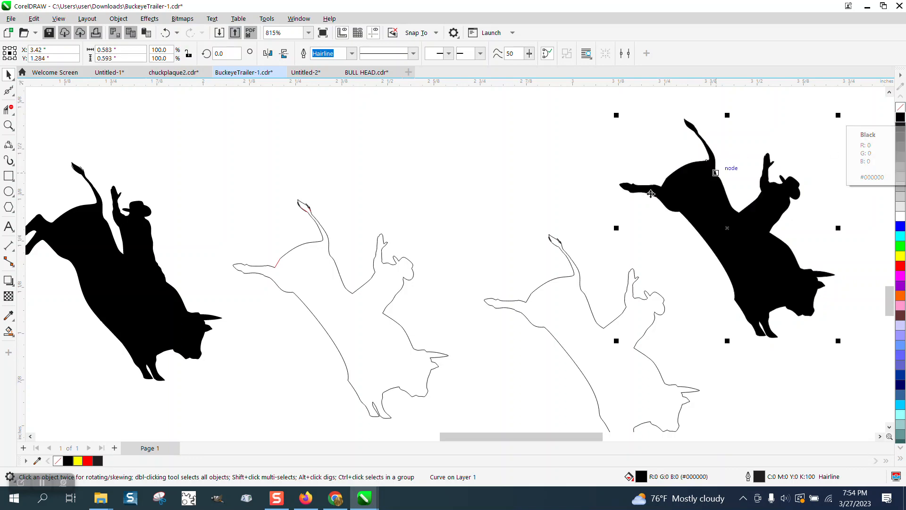
- Scale the black bull rider down to 22% and place it just above the bull in the small Buckeye Trailers logo
{"action": "scroll", "coordinate": [579, 188], "scroll_direction": "down", "scroll_amount": 2}
{"action": "scroll", "coordinate": [728, 171], "scroll_direction": "down", "scroll_amount": 2}
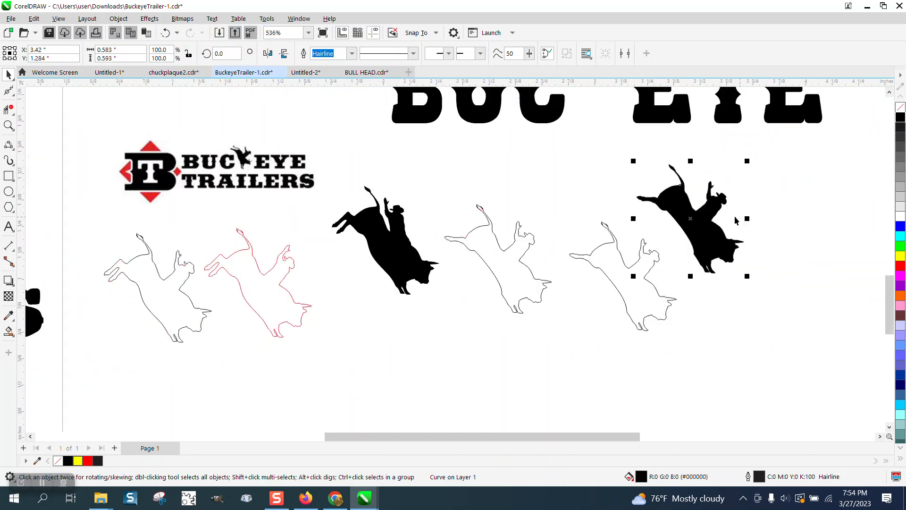
{"action": "left_click_drag", "start_coordinate": [709, 212], "coordinate": [423, 319]}
{"action": "left_click_drag", "start_coordinate": [461, 279], "coordinate": [315, 148]}
- Compare the reduced black bull rider with the blurry bull rider in the small Buckeye Trailers logo
{"action": "left_click", "coordinate": [11, 126]}
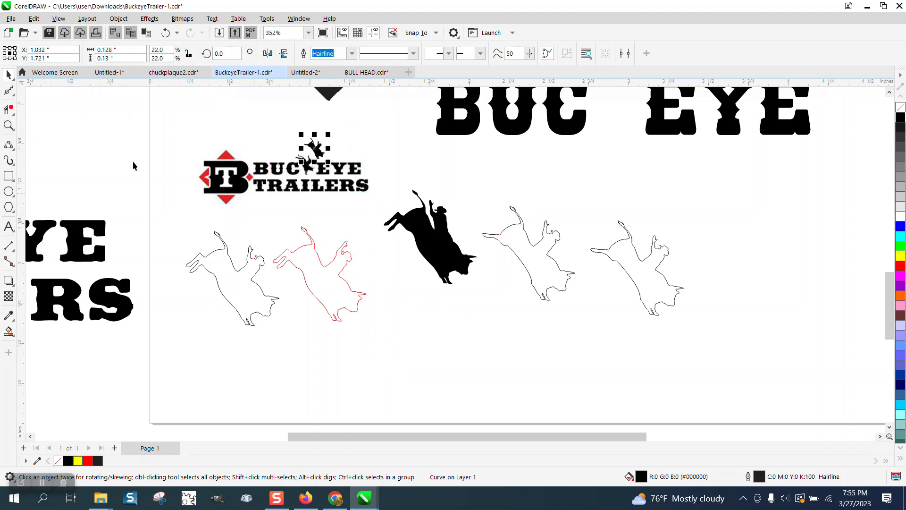
{"action": "left_click", "coordinate": [8, 125]}
{"action": "left_click_drag", "start_coordinate": [269, 134], "coordinate": [399, 216]}
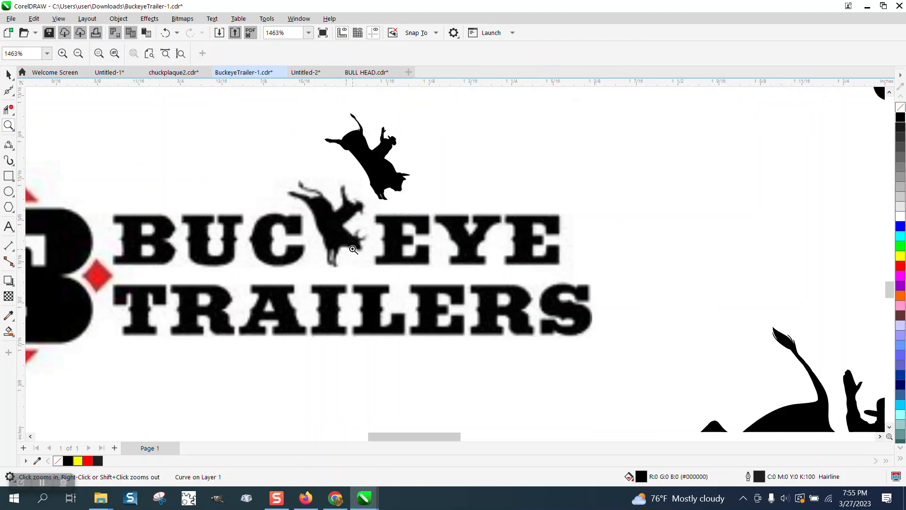
{"action": "left_click_drag", "start_coordinate": [361, 163], "coordinate": [474, 277]}
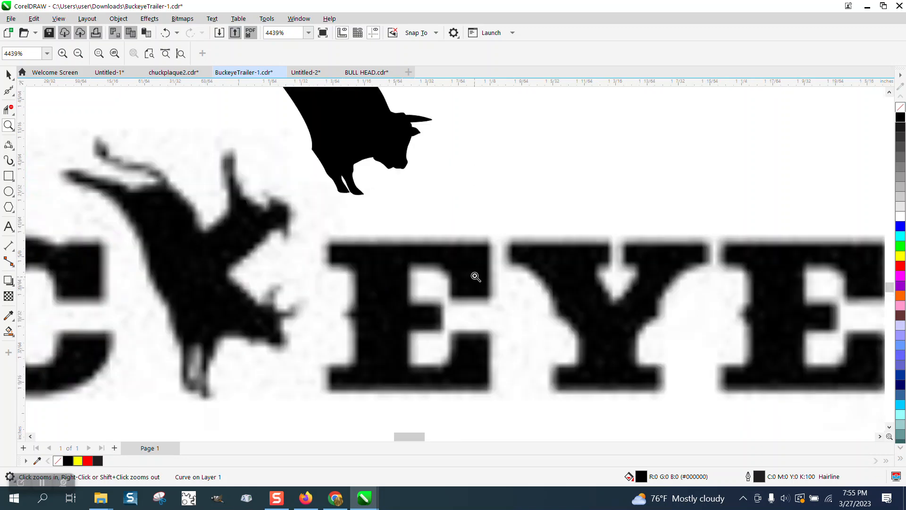
{"action": "scroll", "coordinate": [396, 213], "scroll_direction": "down", "scroll_amount": 5}
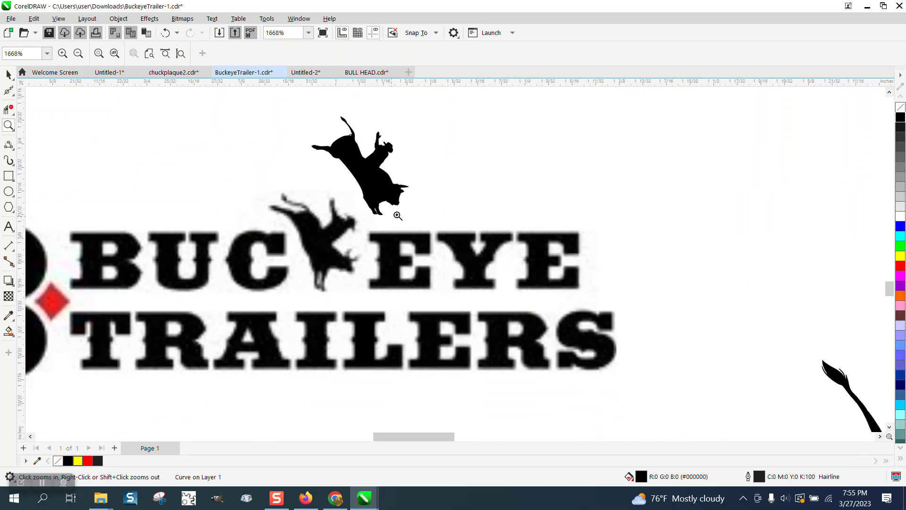
{"action": "scroll", "coordinate": [404, 209], "scroll_direction": "down", "scroll_amount": 4}
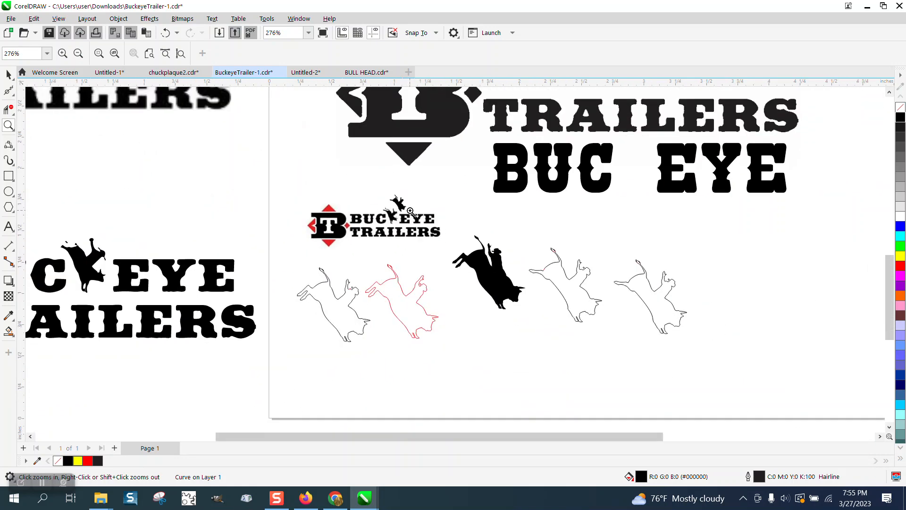
- Check which font the BUC EYE text uses and compare its letters with the TRAILERS lettering above
{"action": "left_click_drag", "start_coordinate": [474, 118], "coordinate": [568, 219]}
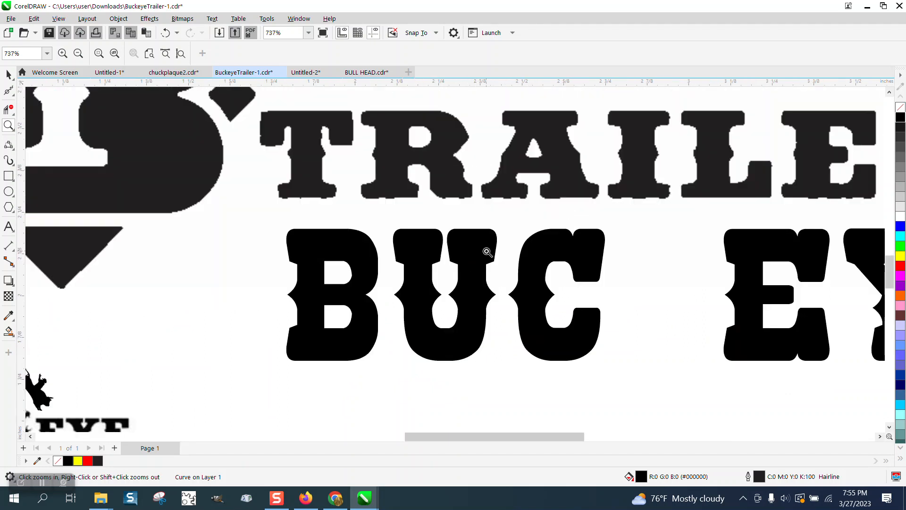
{"action": "left_click", "coordinate": [9, 74]}
{"action": "left_click", "coordinate": [358, 235]}
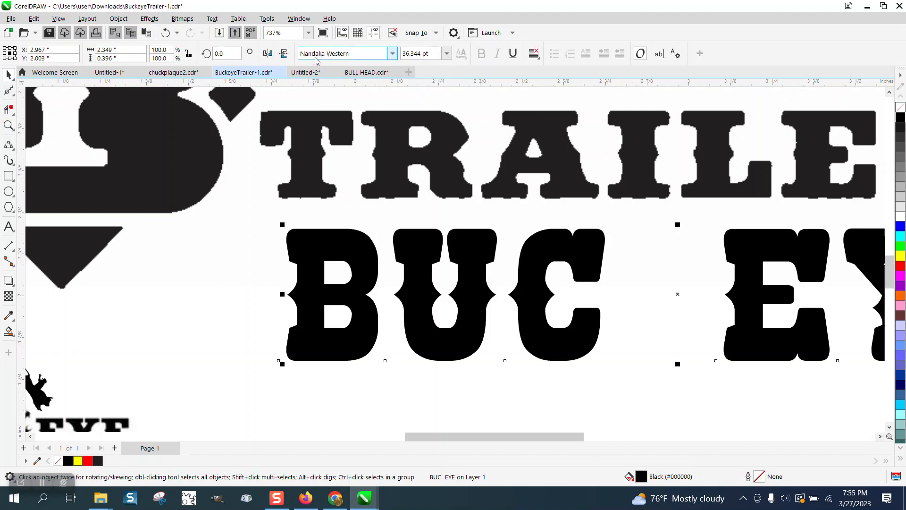
{"action": "scroll", "coordinate": [457, 252], "scroll_direction": "down", "scroll_amount": 4}
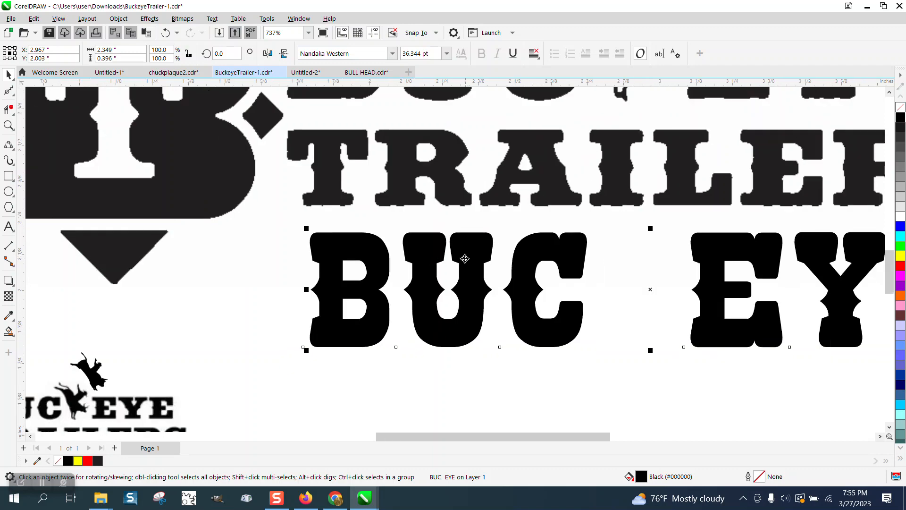
{"action": "scroll", "coordinate": [460, 260], "scroll_direction": "down", "scroll_amount": 10}
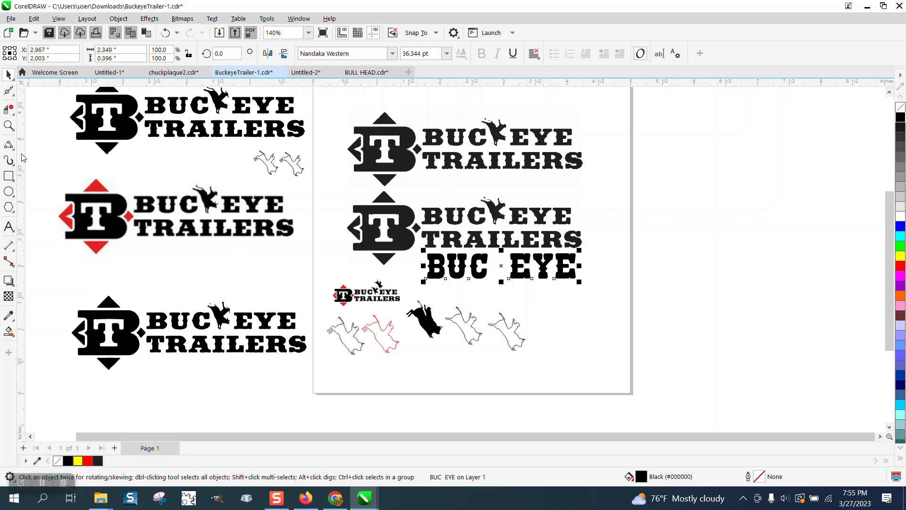
- Review the row of bull-rider outlines and the reduced black bull rider around the small Buckeye Trailers logo
{"action": "left_click", "coordinate": [9, 125]}
{"action": "left_click_drag", "start_coordinate": [357, 281], "coordinate": [520, 386]}
{"action": "scroll", "coordinate": [415, 282], "scroll_direction": "down", "scroll_amount": 4}
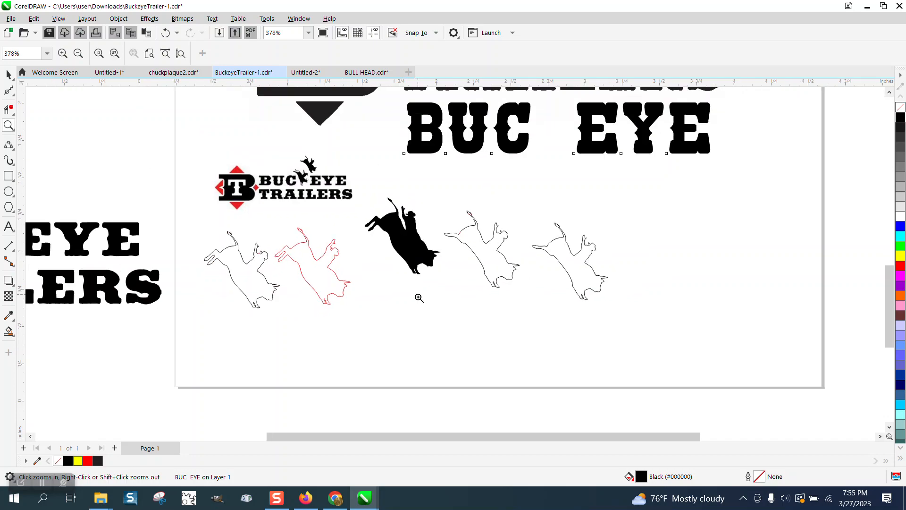